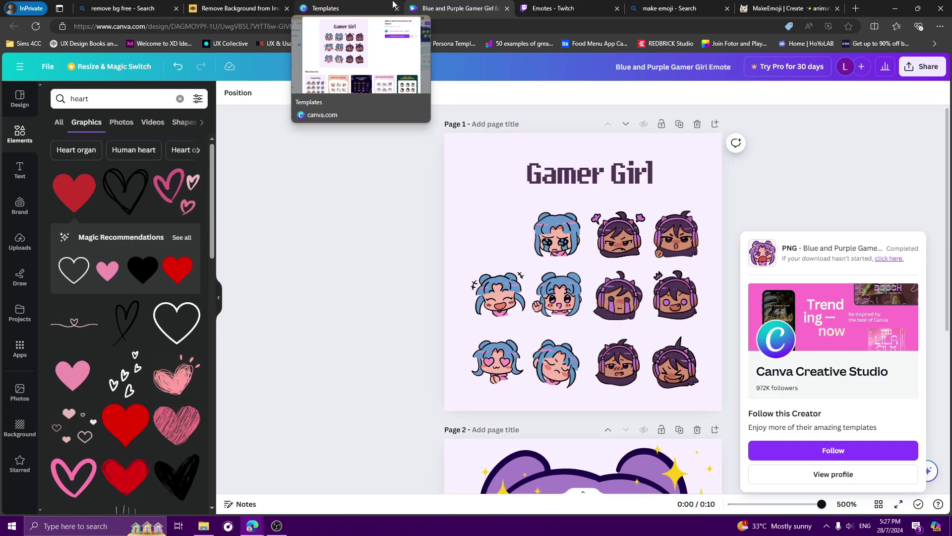
# Go back to the template results for twitch emotes and close the Gamer Girl template preview.
pyautogui.click(367, 7)
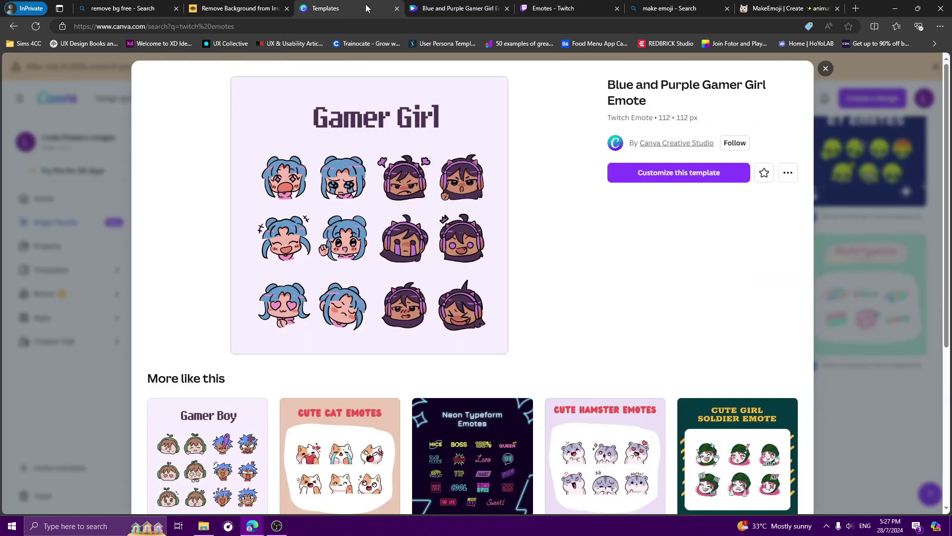
pyautogui.click(825, 69)
pyautogui.scroll(8, 535, 210)
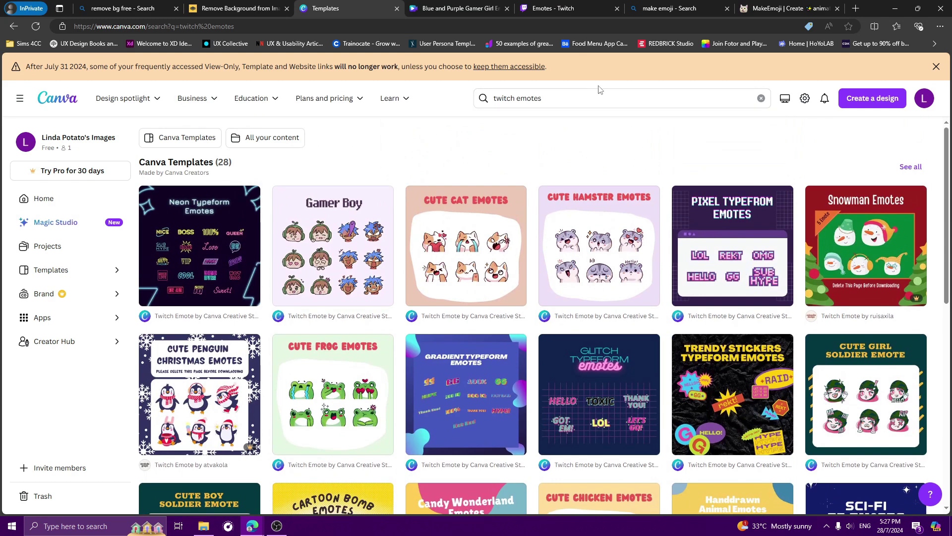
pyautogui.click(561, 100)
pyautogui.moveTo(561, 99); pyautogui.dragTo(471, 106)
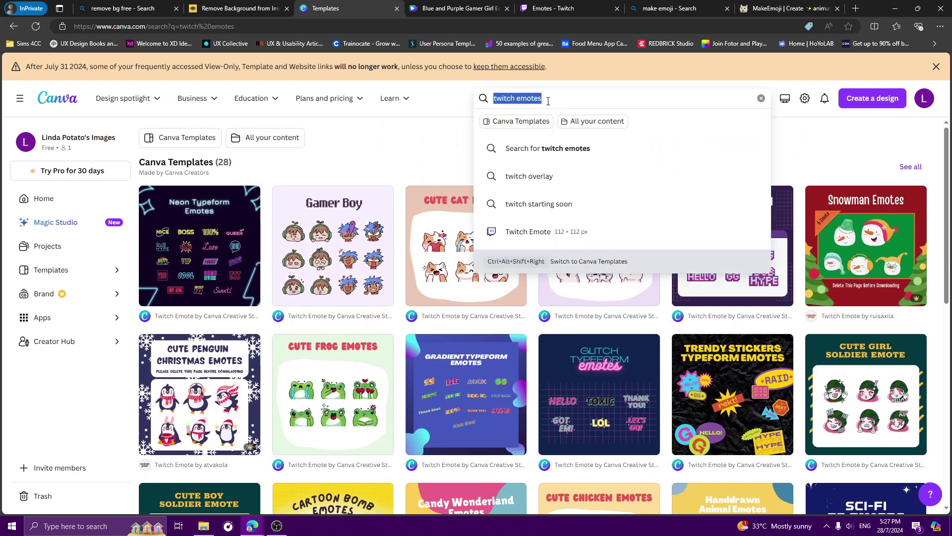
pyautogui.click(415, 143)
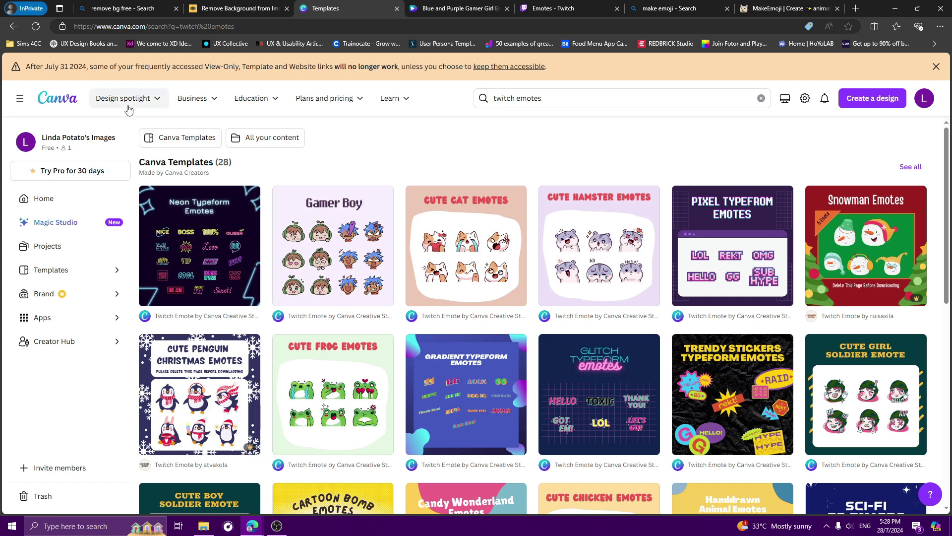
# Create a new blank design from the home page with a custom size of 1000 × 1000 px.
pyautogui.click(44, 200)
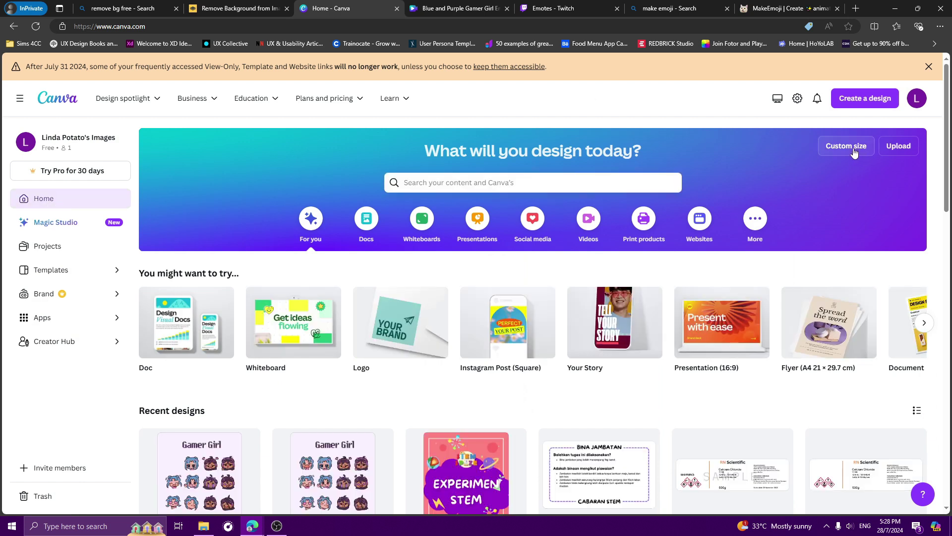
pyautogui.click(853, 148)
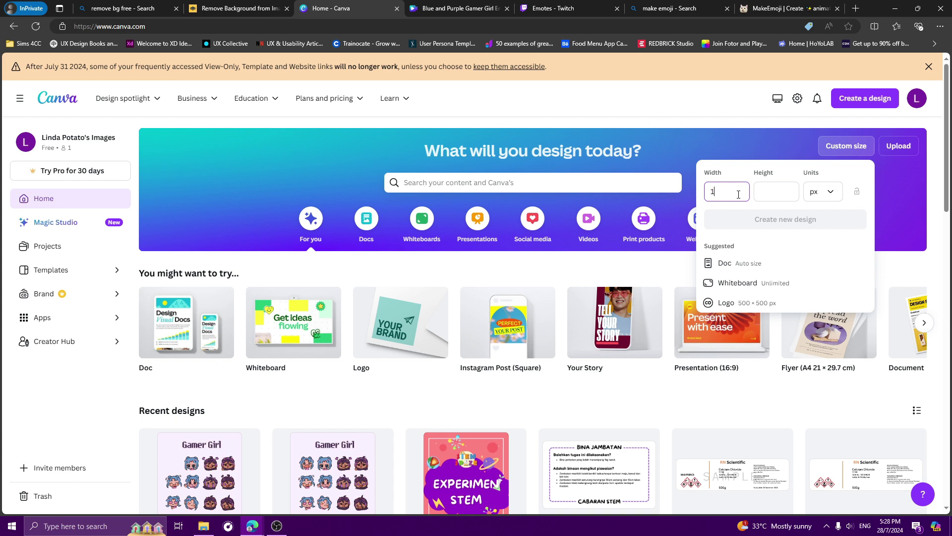
pyautogui.write('1000')
pyautogui.click(772, 191)
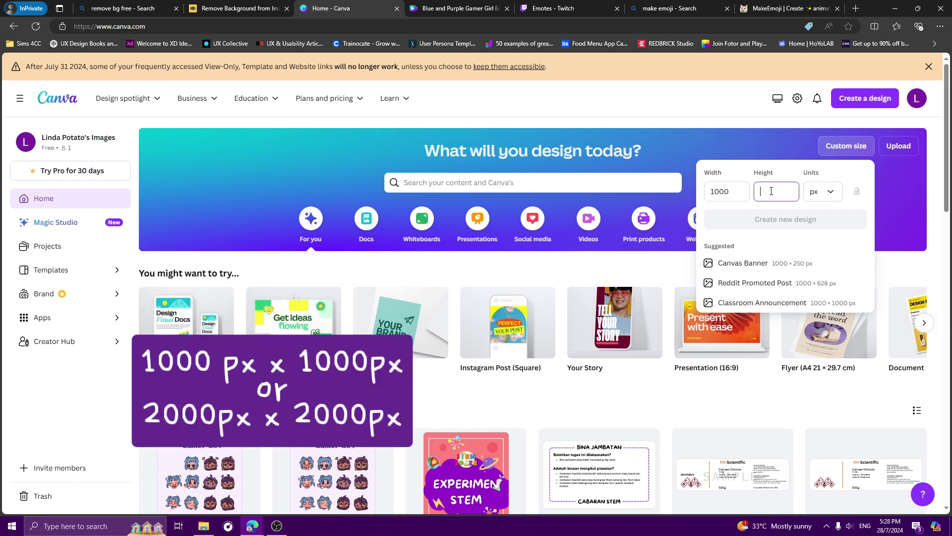
pyautogui.write('1000')
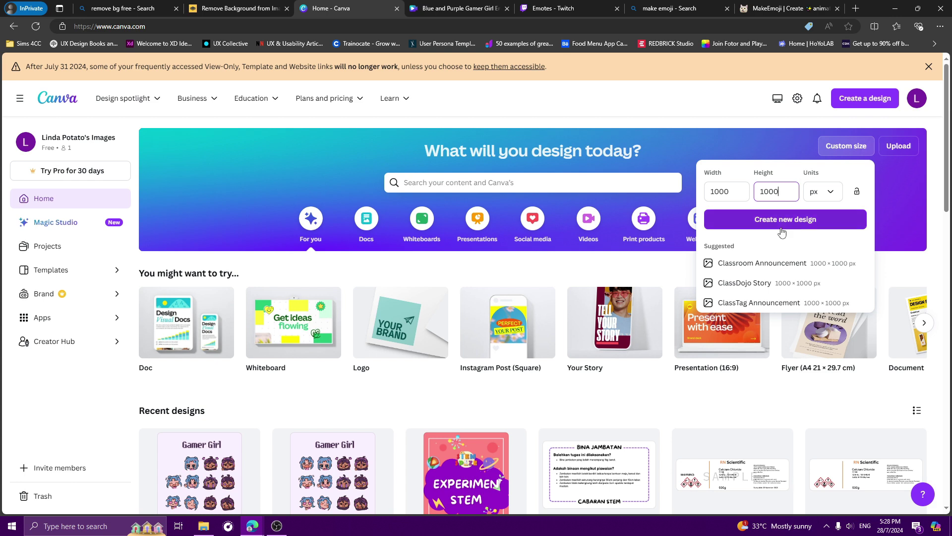
pyautogui.click(779, 221)
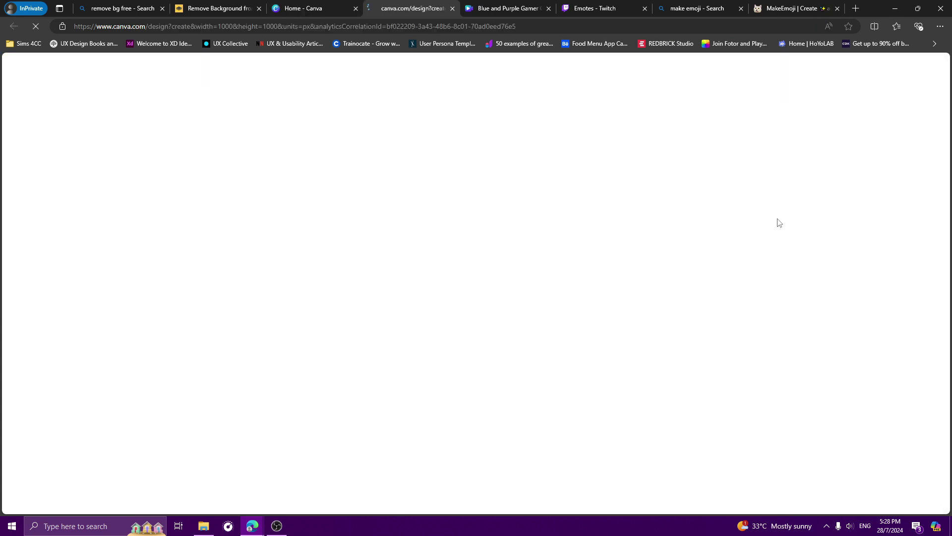
# Search the elements library for "emote" and browse the matching graphics.
pyautogui.write('emote')
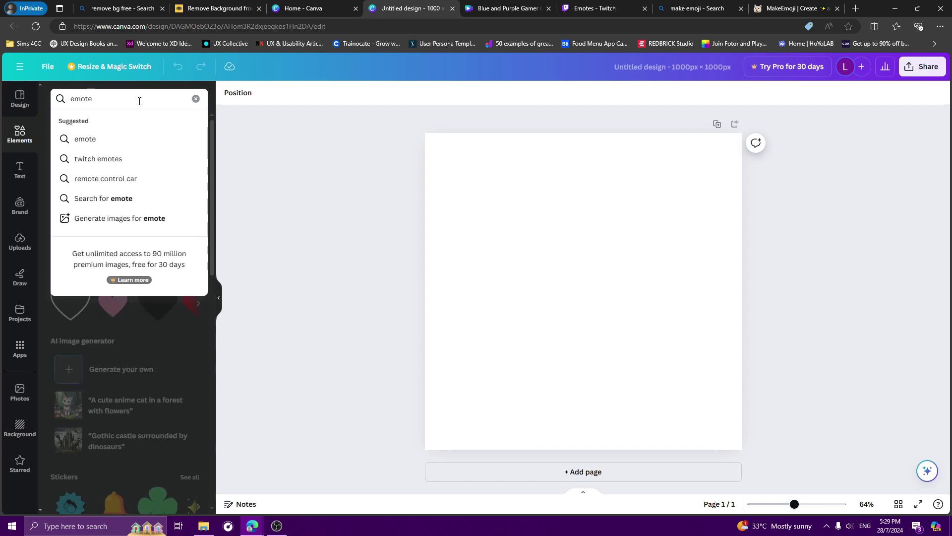
pyautogui.press('Return')
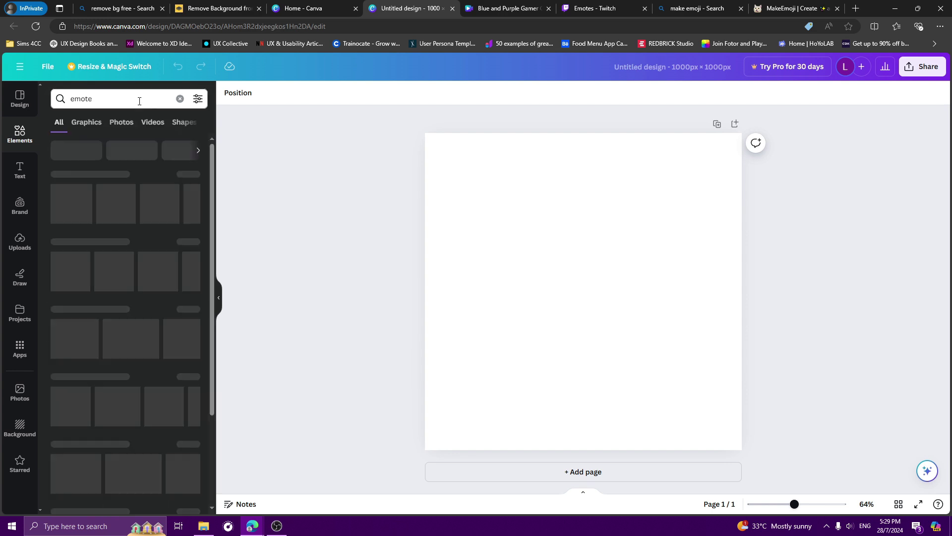
pyautogui.click(185, 175)
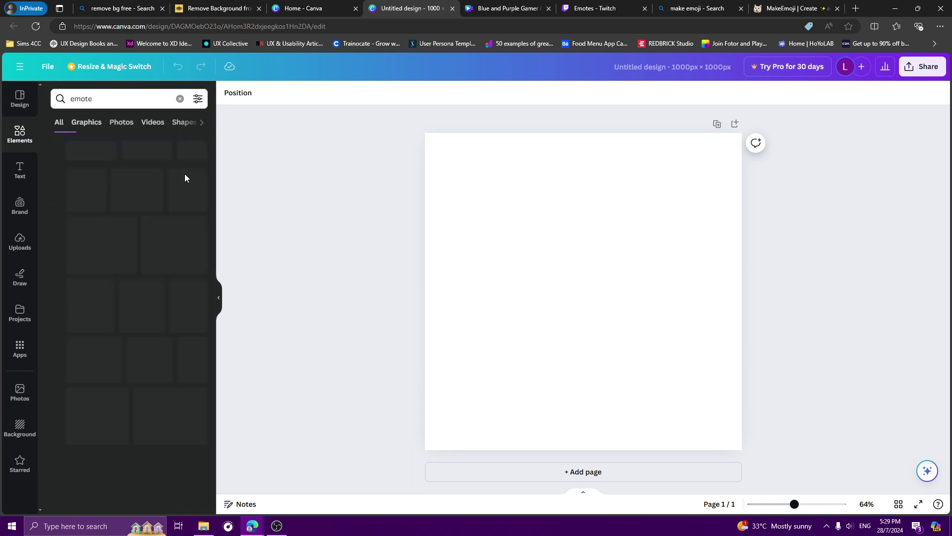
pyautogui.scroll(-5, 151, 322)
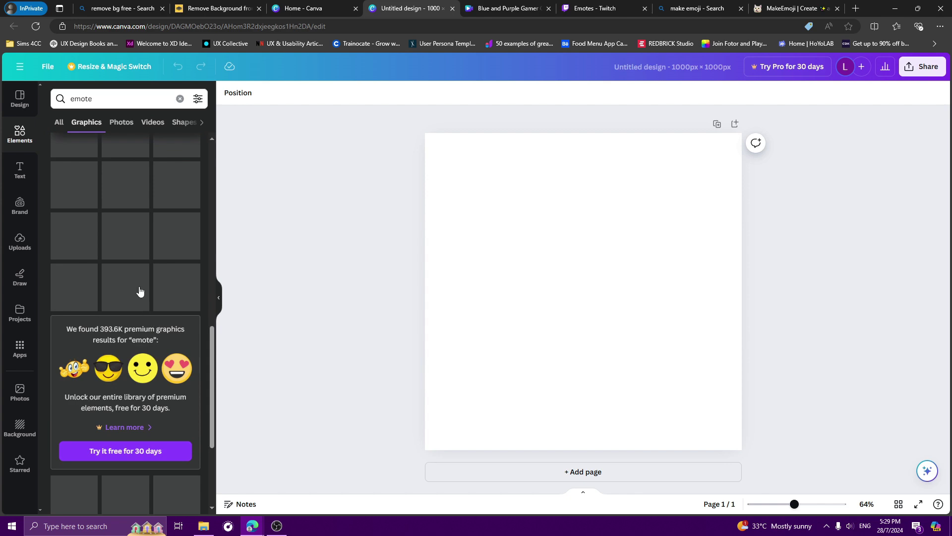
pyautogui.scroll(2, 139, 341)
pyautogui.scroll(1, 139, 341)
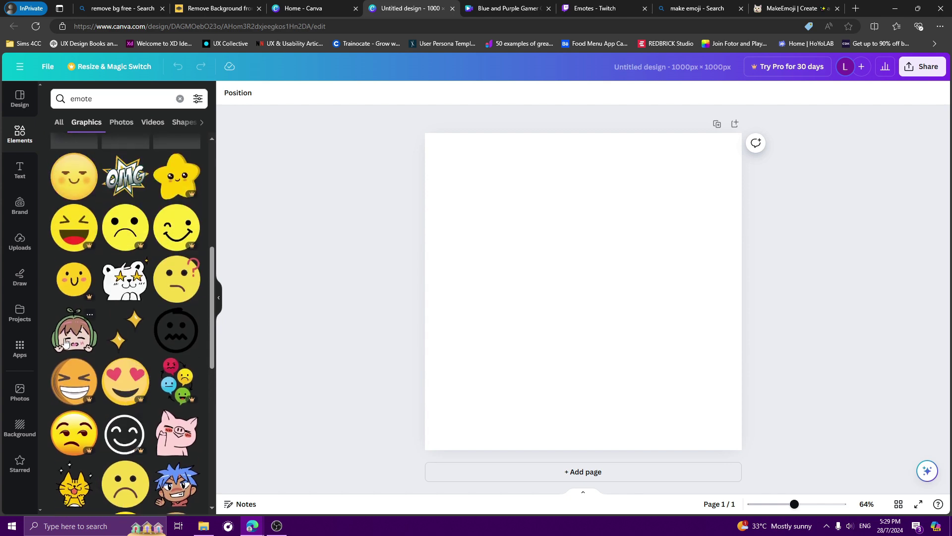
# Try the character with green headphones and a sprout at full page size, and delete it from the page.
pyautogui.click(71, 337)
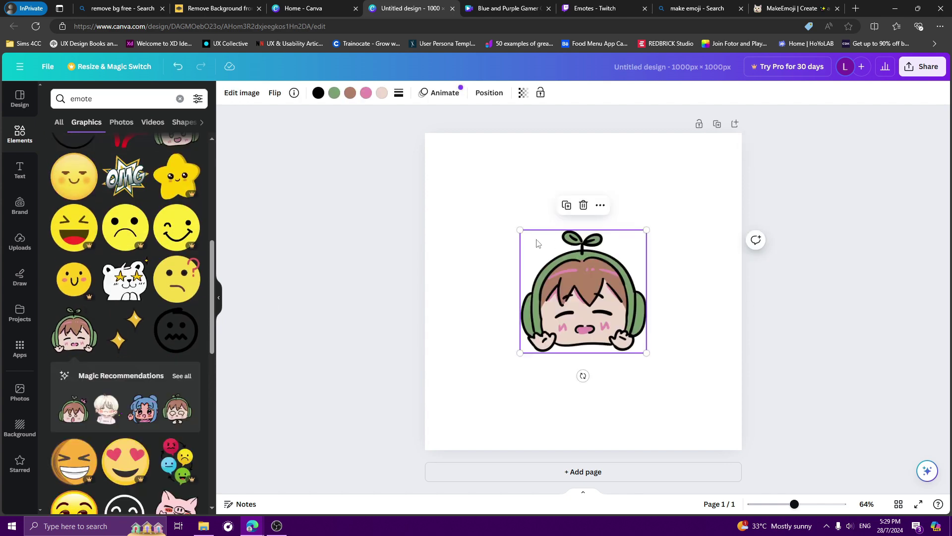
pyautogui.moveTo(520, 229); pyautogui.dragTo(420, 133)
pyautogui.moveTo(644, 352); pyautogui.dragTo(736, 450)
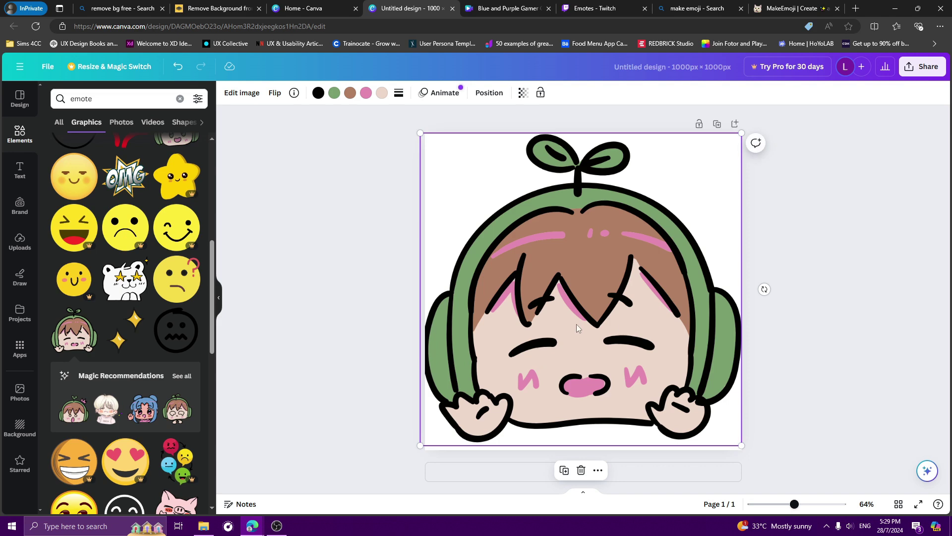
pyautogui.press('Delete')
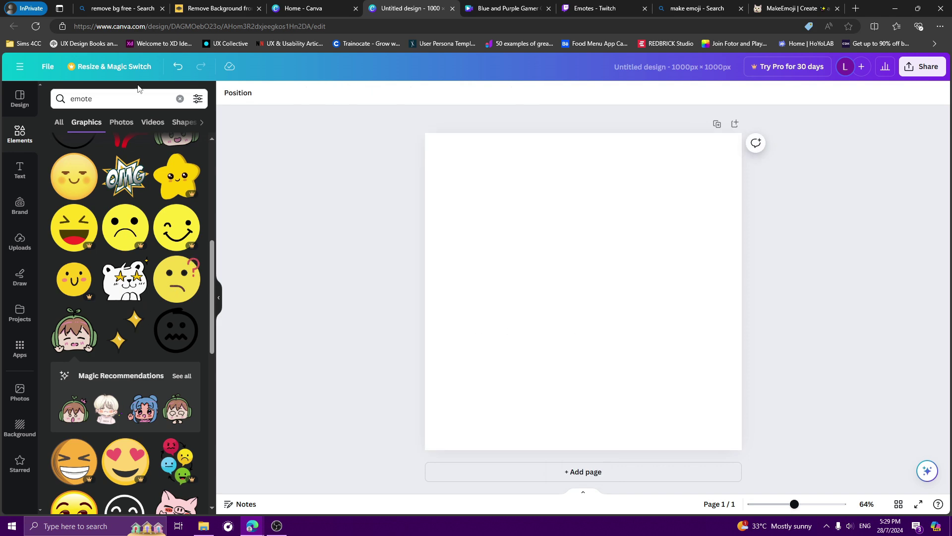
# Look through more emote graphics and replace the elements search term with "potato".
pyautogui.click(97, 99)
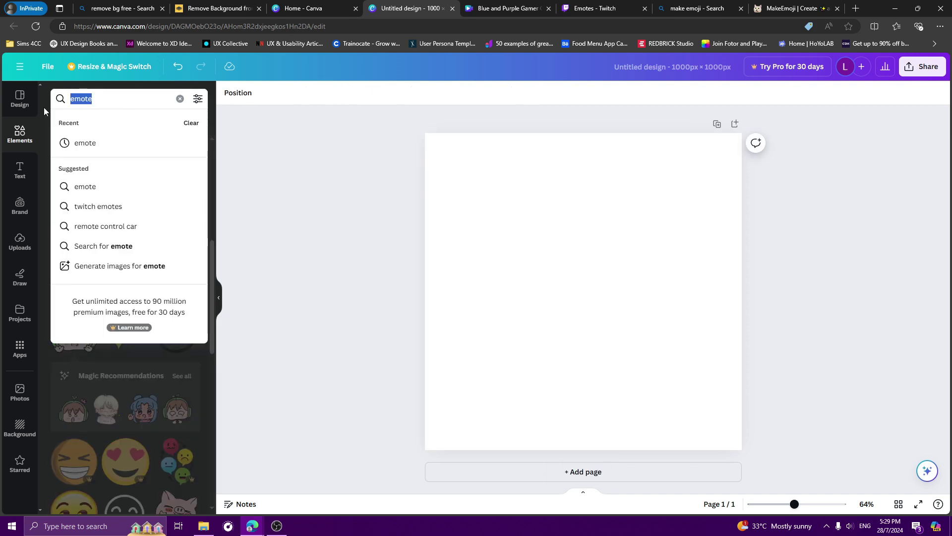
pyautogui.click(249, 292)
pyautogui.scroll(-1, 158, 335)
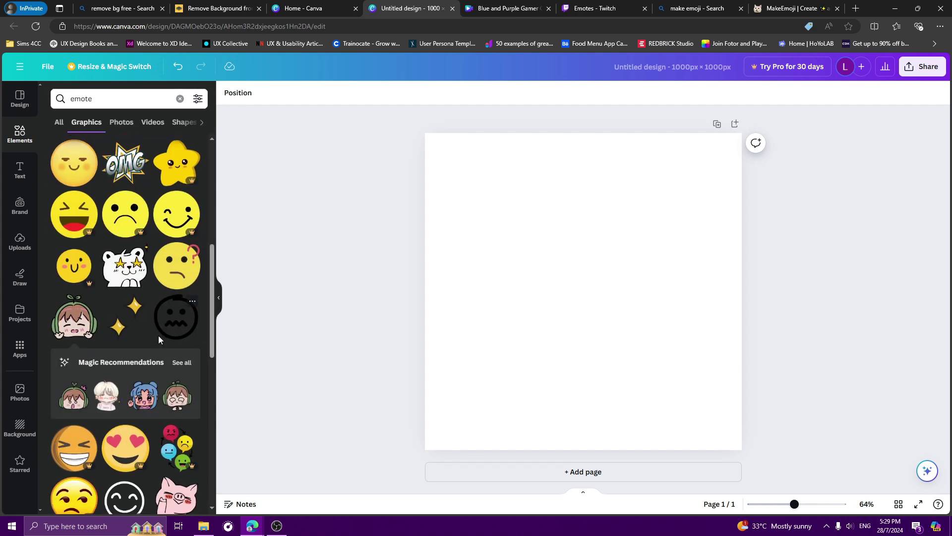
pyautogui.scroll(-10, 158, 335)
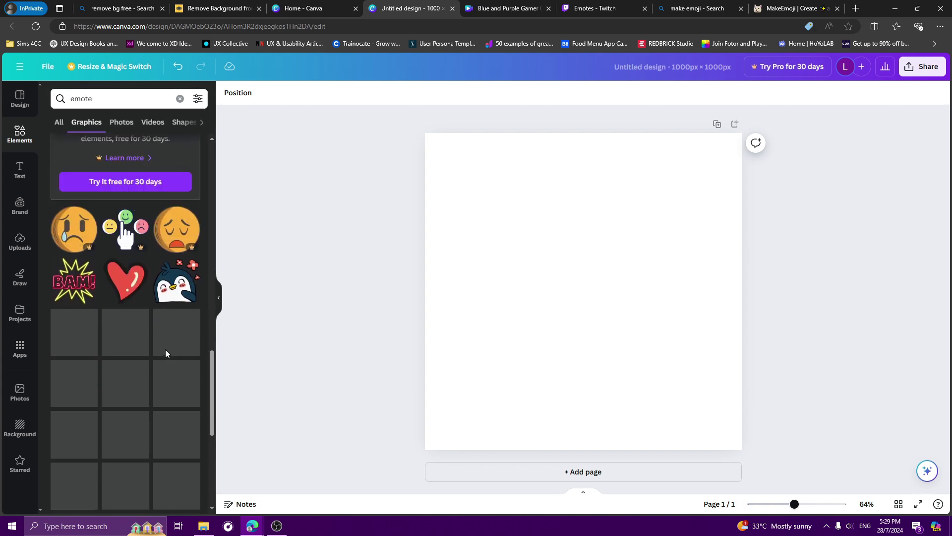
pyautogui.click(66, 102)
pyautogui.write('potato')
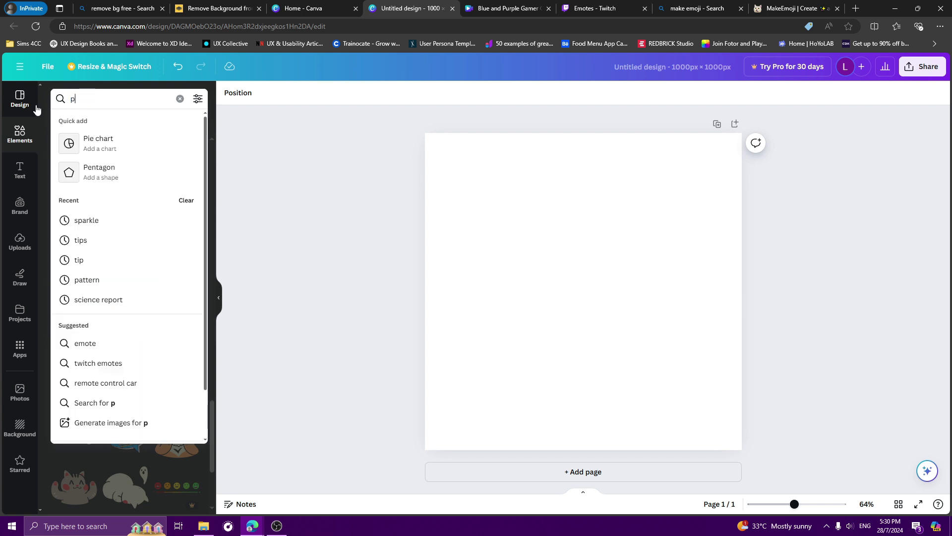
pyautogui.press('Return')
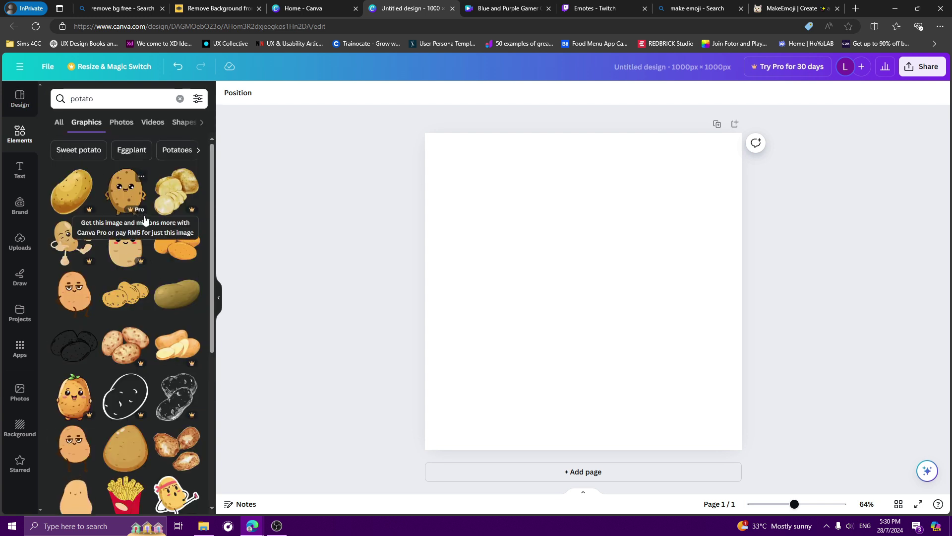
# Add the smiling potato holding a blank sign, enlarge it to nearly the full page width and centre it on the page.
pyautogui.scroll(-1, 153, 284)
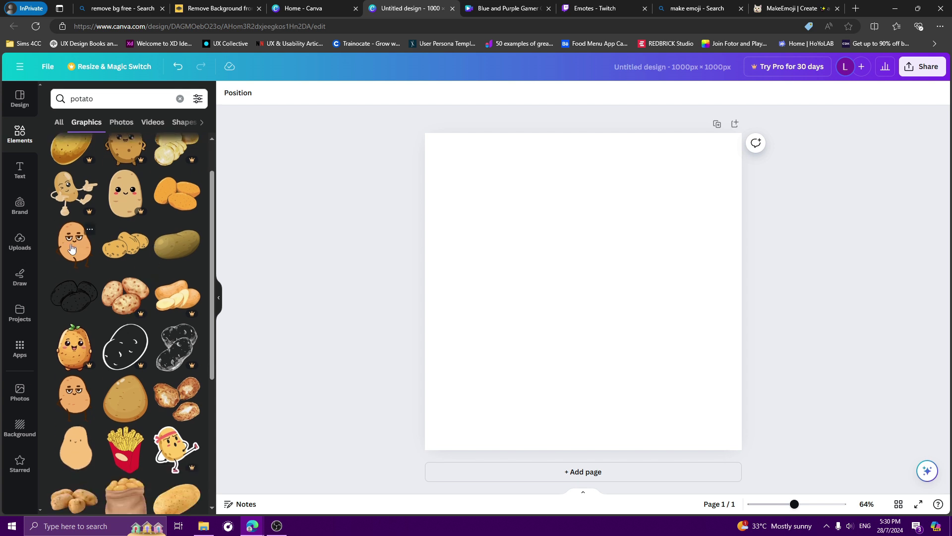
pyautogui.scroll(-4, 73, 238)
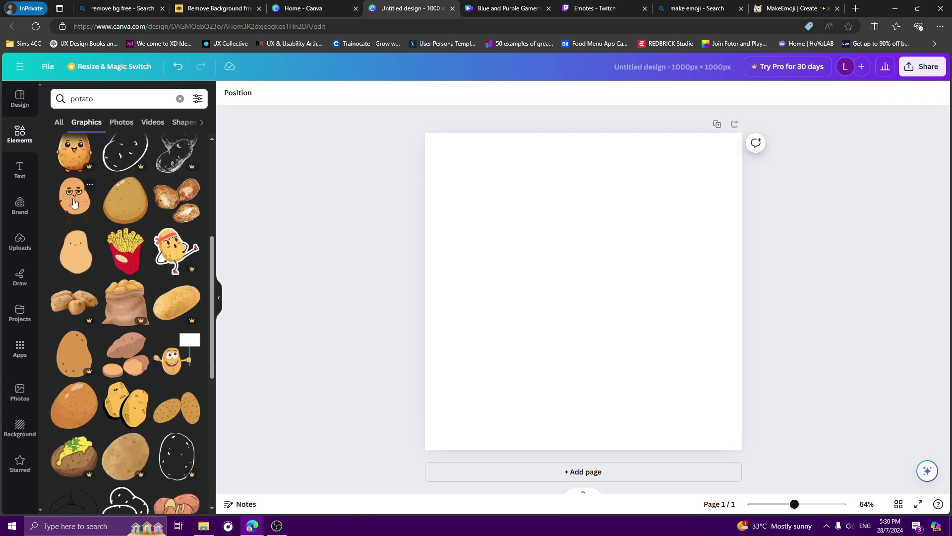
pyautogui.scroll(-2, 172, 262)
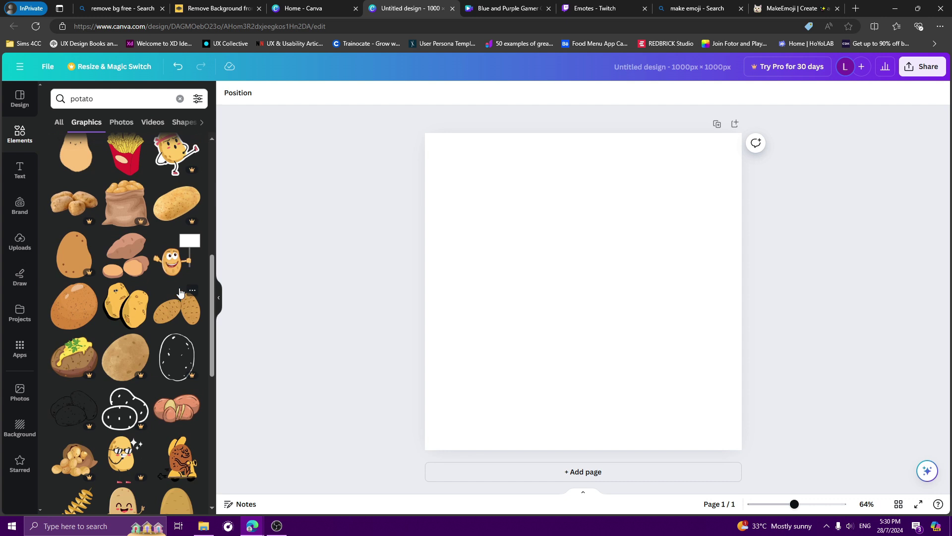
pyautogui.click(173, 263)
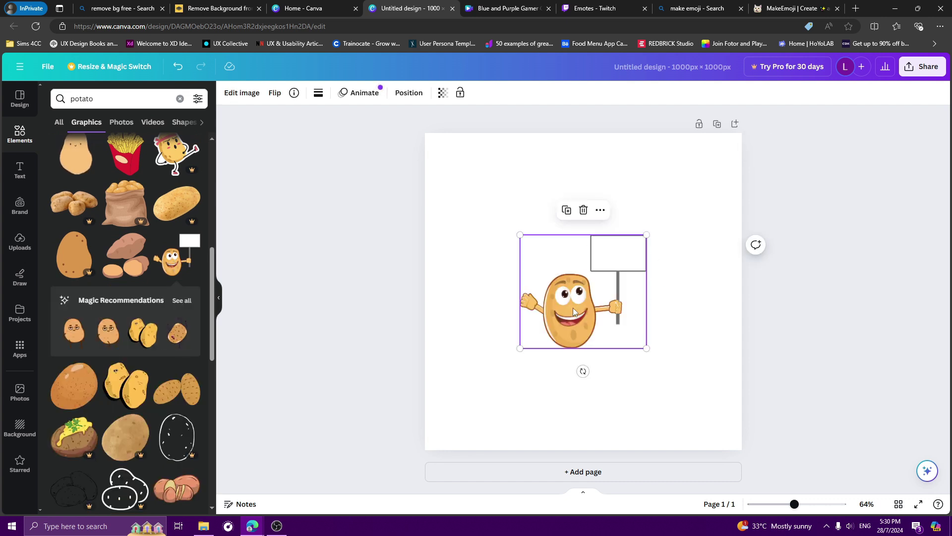
pyautogui.moveTo(575, 306); pyautogui.dragTo(485, 211)
pyautogui.moveTo(559, 251); pyautogui.dragTo(744, 477)
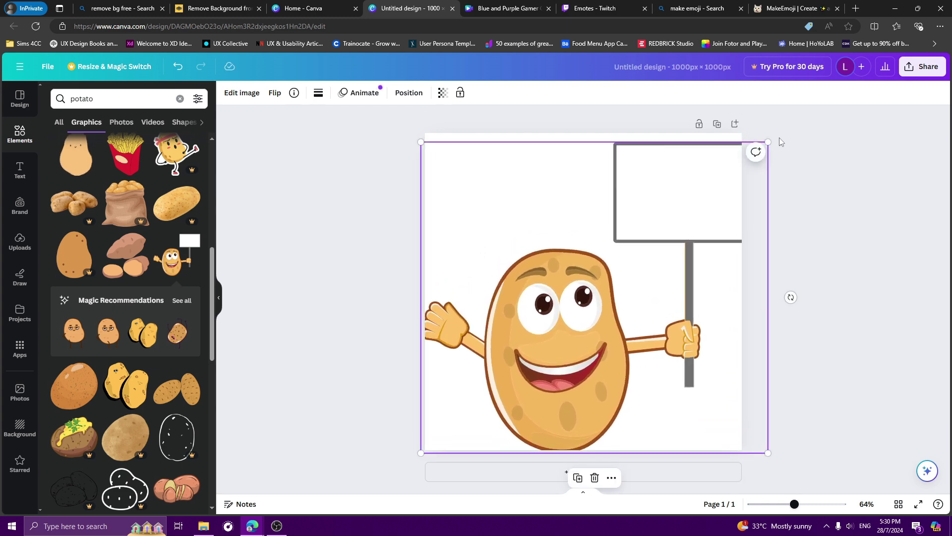
pyautogui.moveTo(768, 143); pyautogui.dragTo(726, 166)
pyautogui.moveTo(664, 231); pyautogui.dragTo(671, 215)
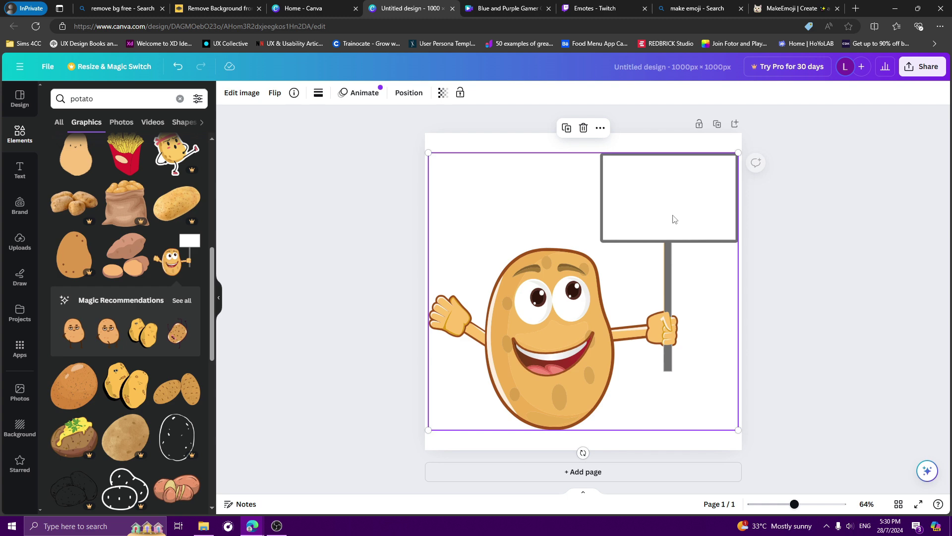
pyautogui.click(825, 332)
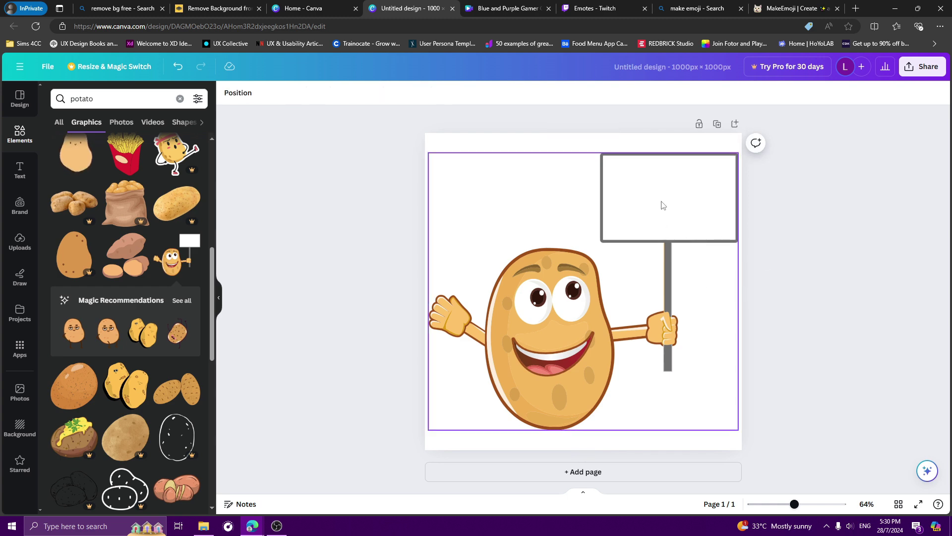
# Browse the font combinations available for adding text to the design.
pyautogui.click(20, 172)
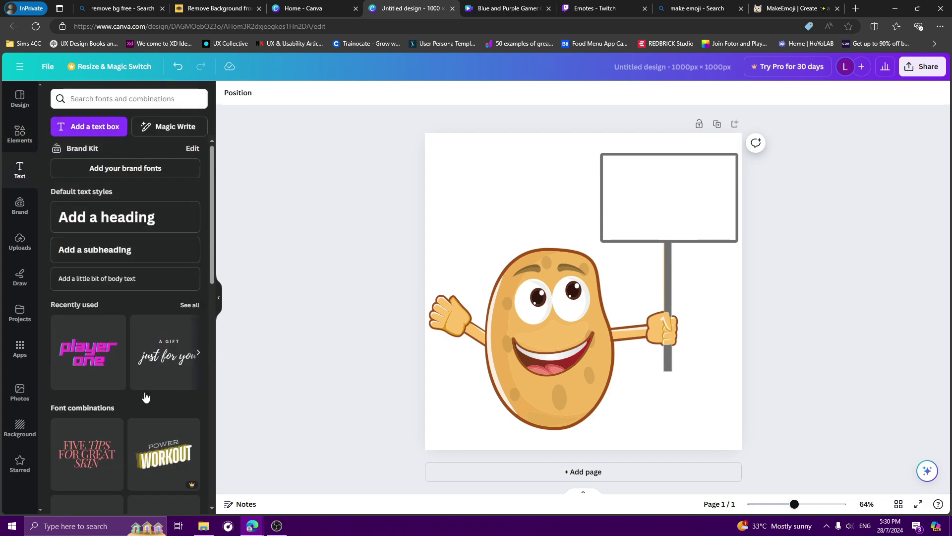
pyautogui.scroll(-8, 141, 396)
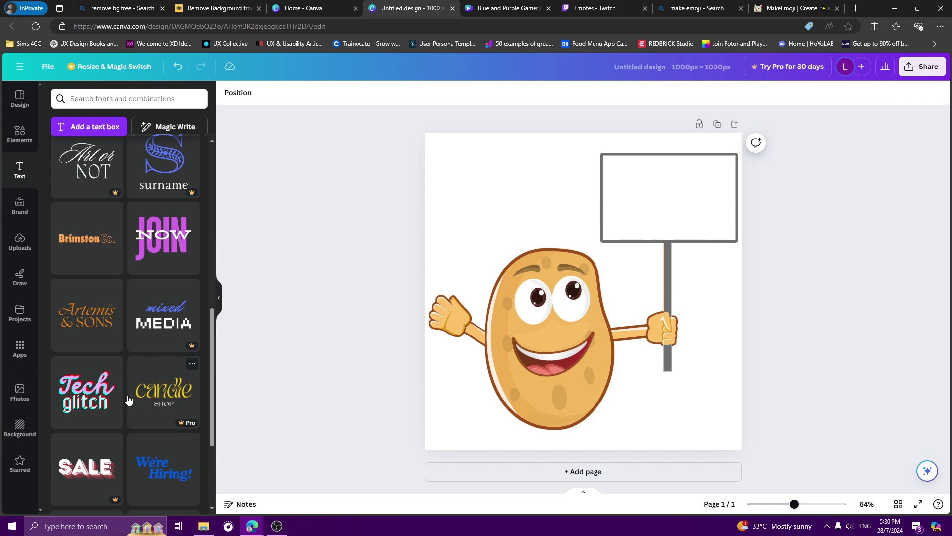
pyautogui.scroll(-7, 134, 404)
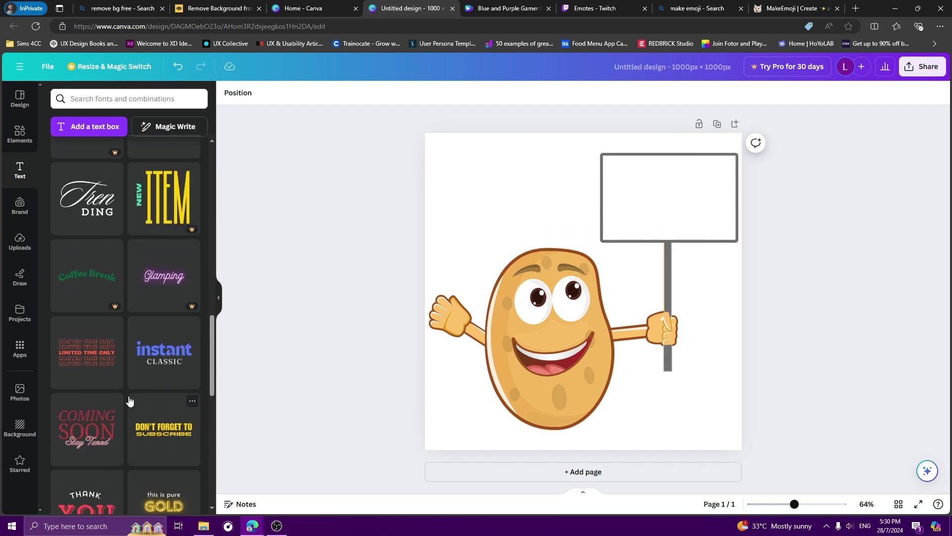
pyautogui.scroll(-10, 130, 401)
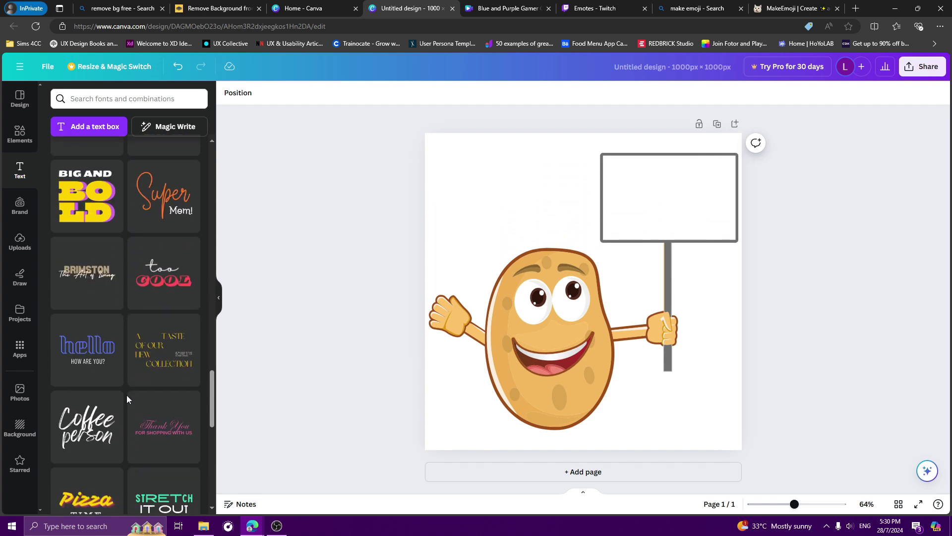
# Search the element graphics for "r" and look through the letter designs for a bubble-style R.
pyautogui.click(20, 134)
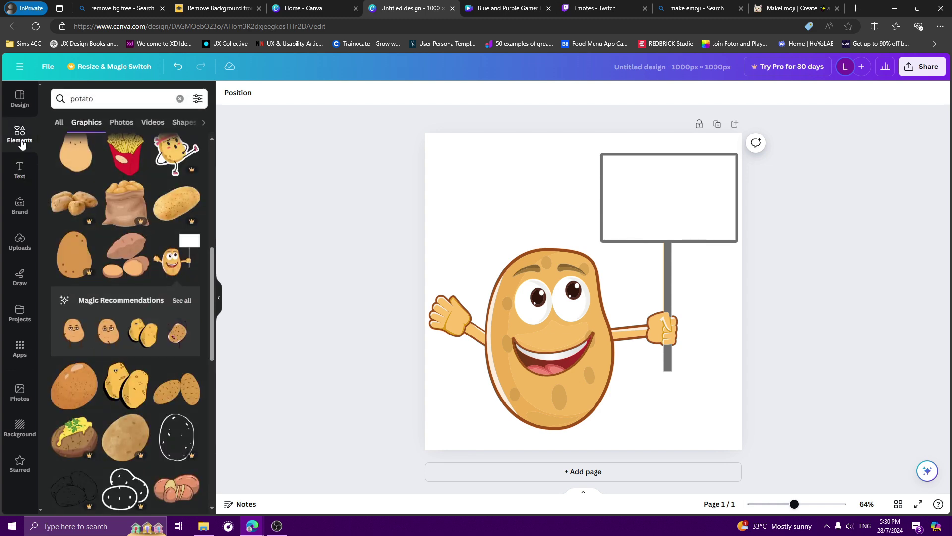
pyautogui.click(114, 99)
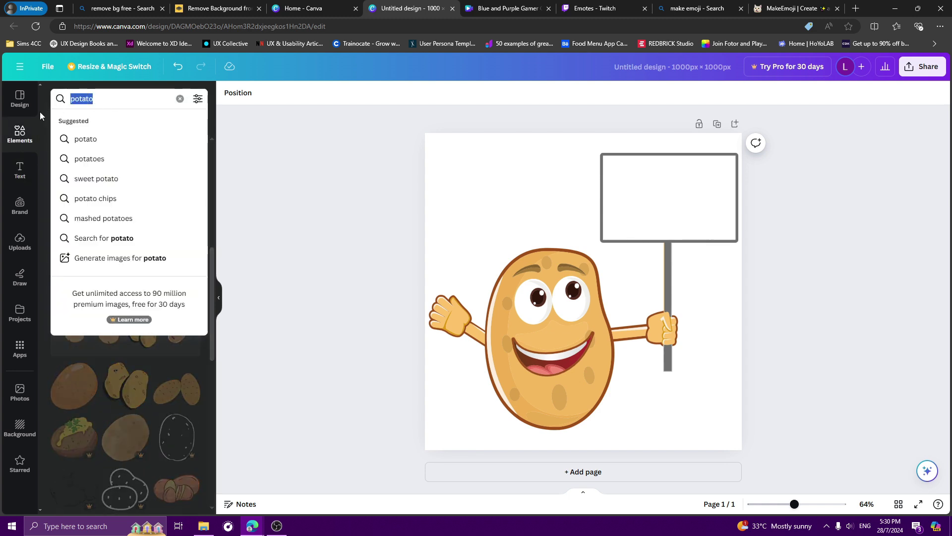
pyautogui.write('r')
pyautogui.press('Return')
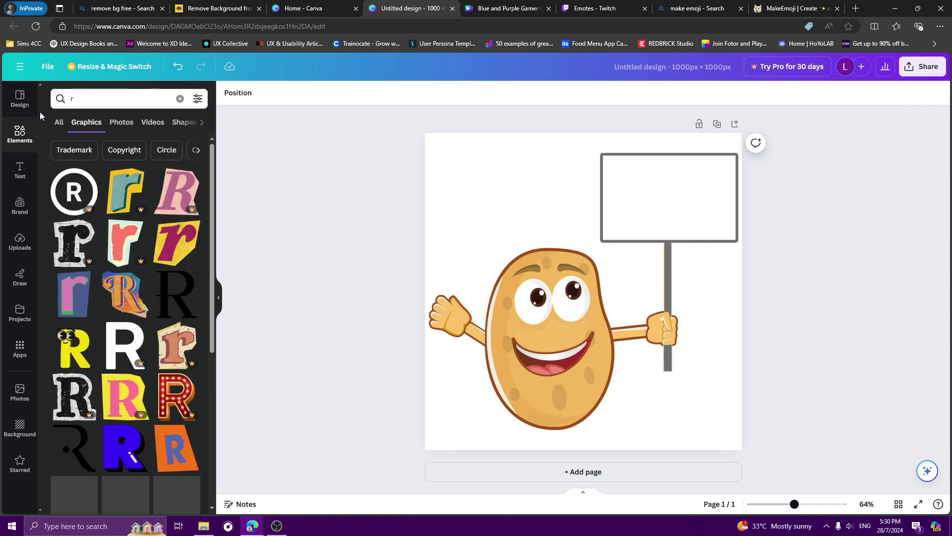
pyautogui.scroll(-3, 126, 379)
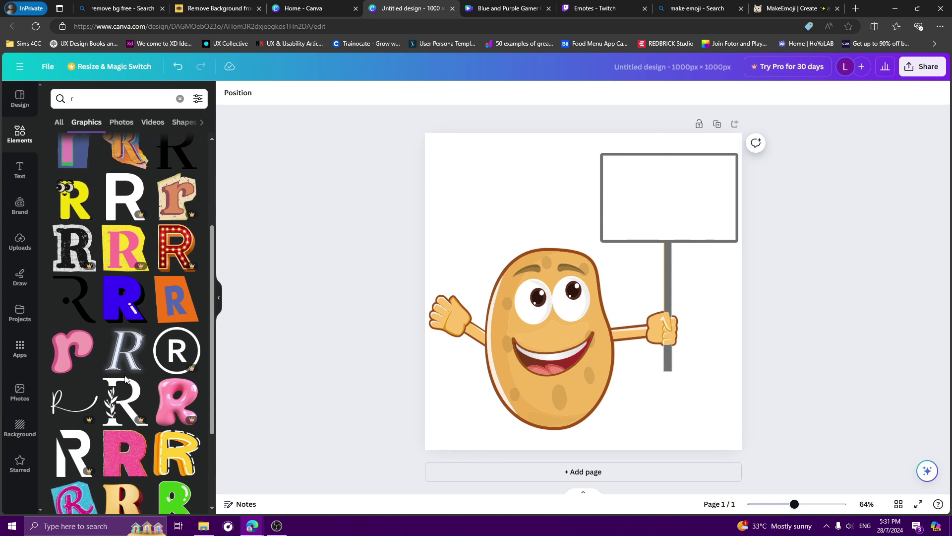
pyautogui.scroll(-2, 125, 380)
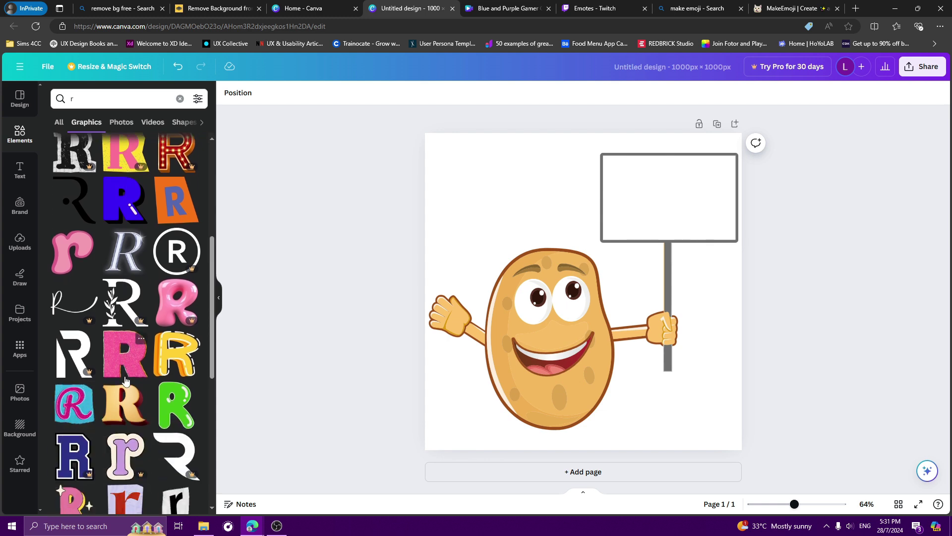
pyautogui.scroll(-2, 127, 369)
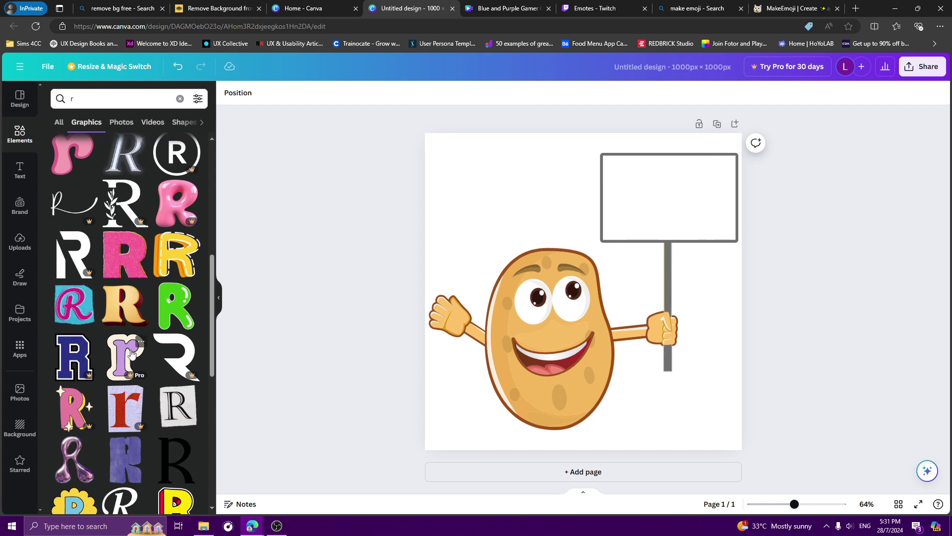
pyautogui.scroll(-2, 131, 353)
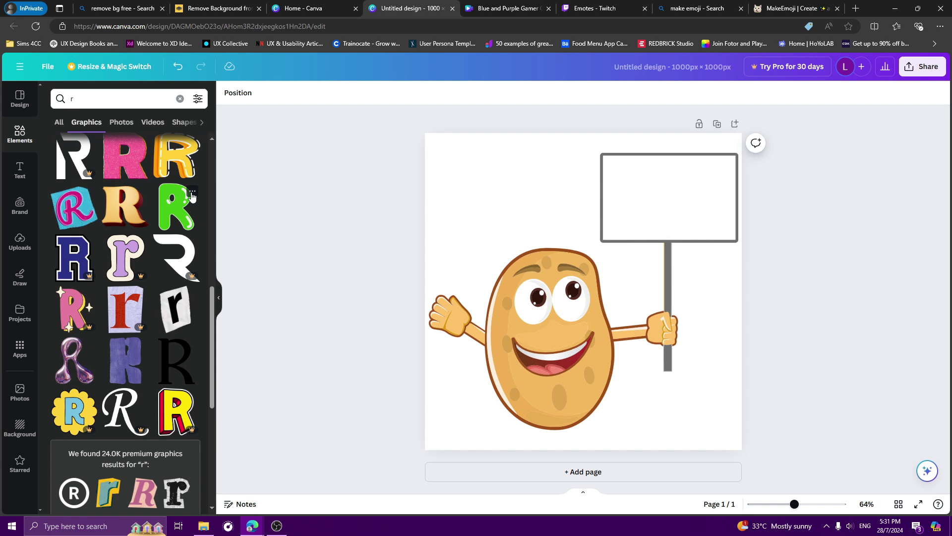
# Add the green balloon-inspired bubble letter R to the page and show all recommended matching letters.
pyautogui.click(192, 193)
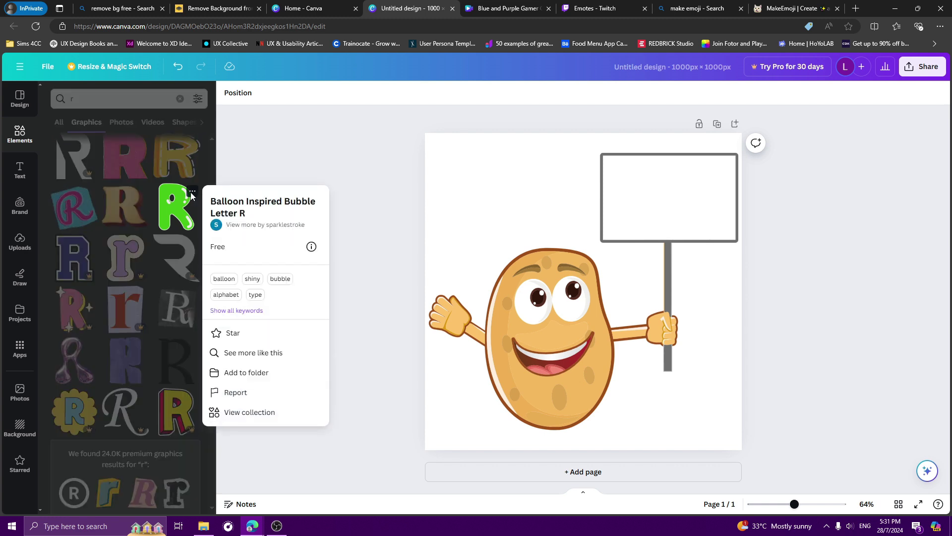
pyautogui.click(178, 208)
pyautogui.click(177, 208)
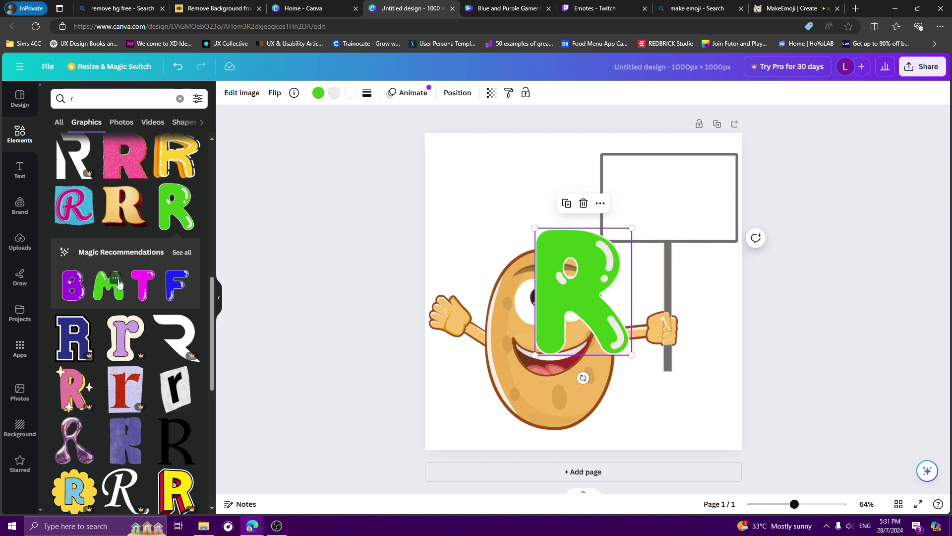
pyautogui.click(182, 253)
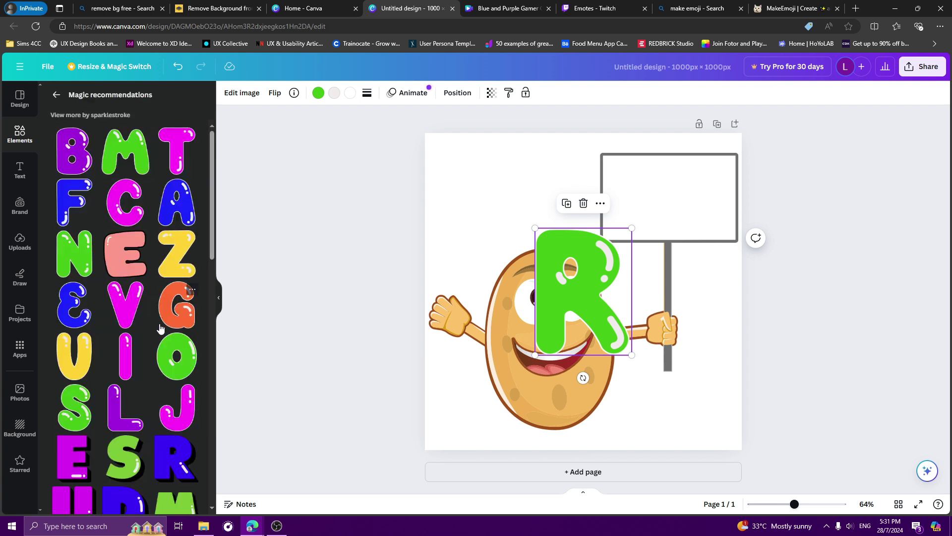
# Recolour the letter R purple and fit it at a small size at the left end of the sign.
pyautogui.hotkey('ctrl', 'z')
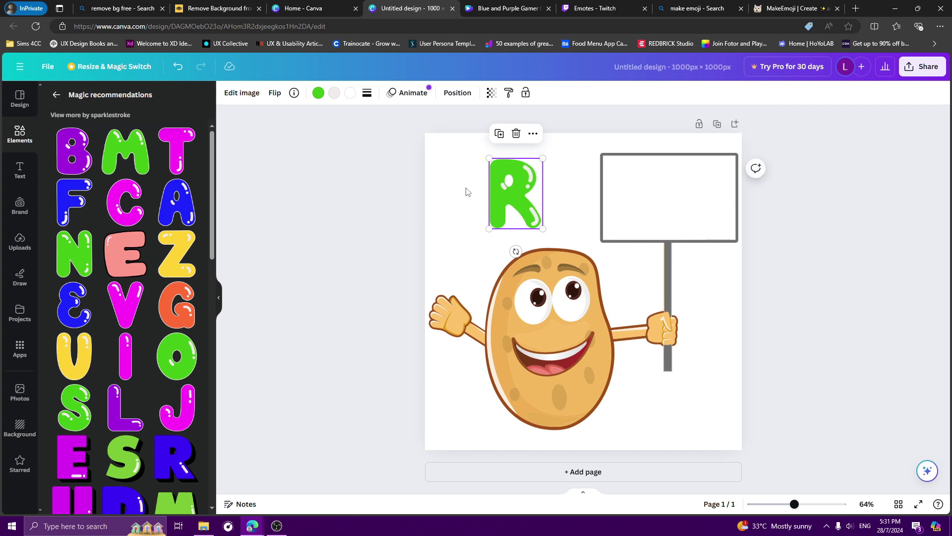
pyautogui.click(319, 93)
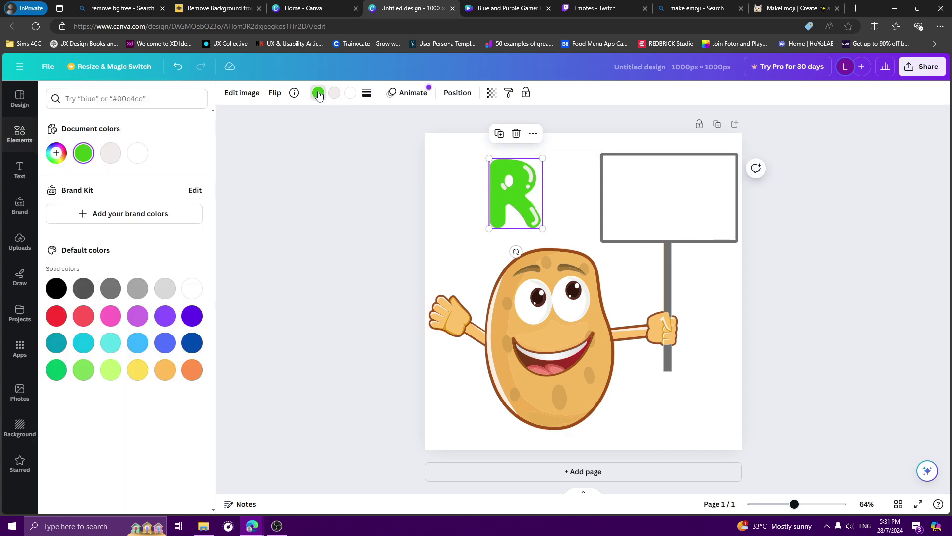
pyautogui.click(165, 315)
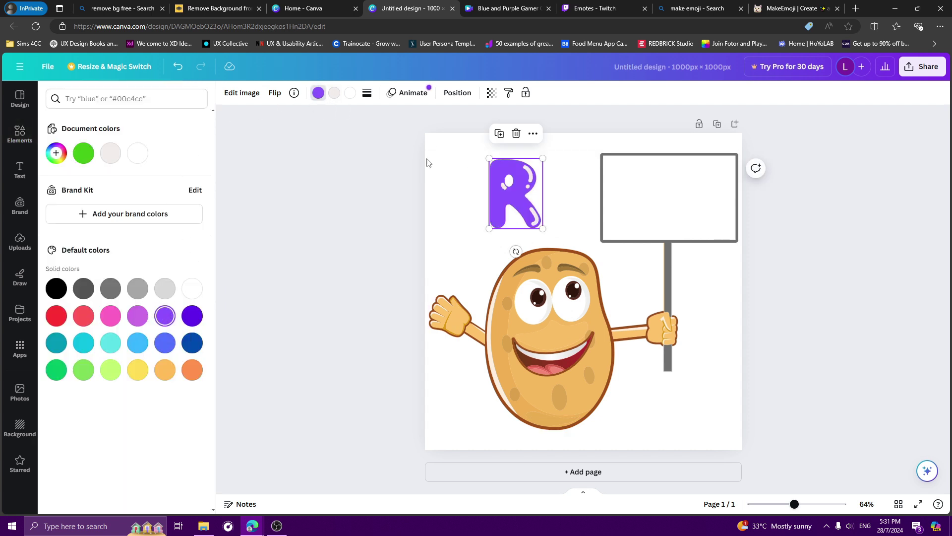
pyautogui.moveTo(511, 203); pyautogui.dragTo(638, 205)
pyautogui.press('Escape')
# Add the matching bubble letters A, I and D to the page.
pyautogui.click(189, 270)
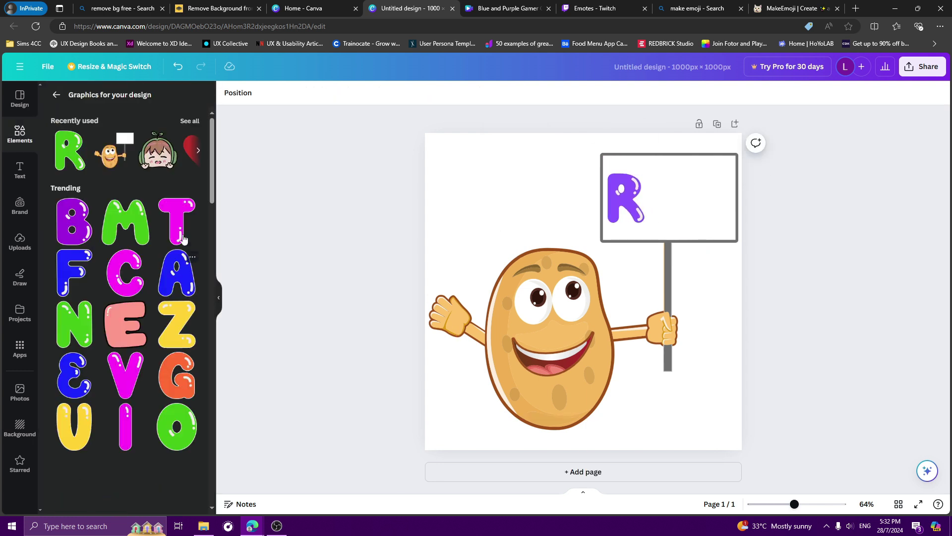
pyautogui.click(179, 282)
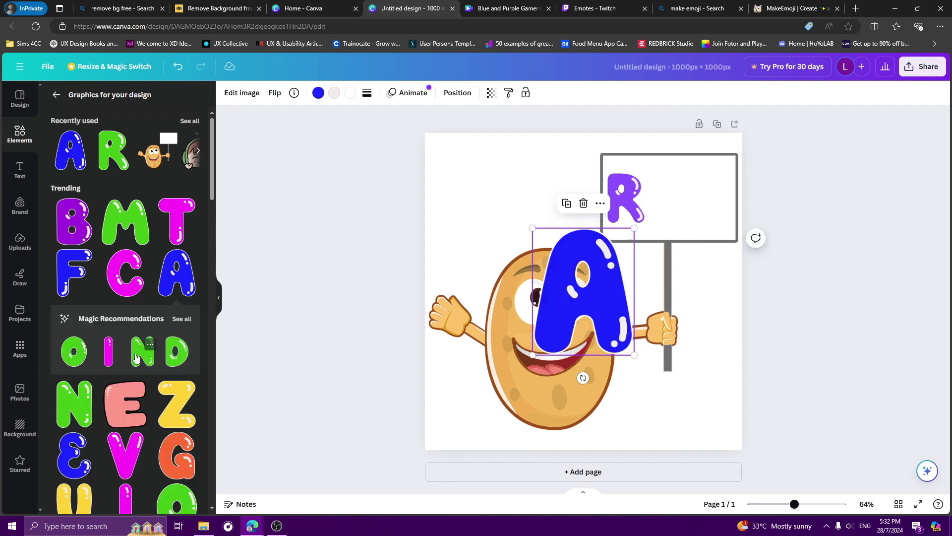
pyautogui.click(109, 352)
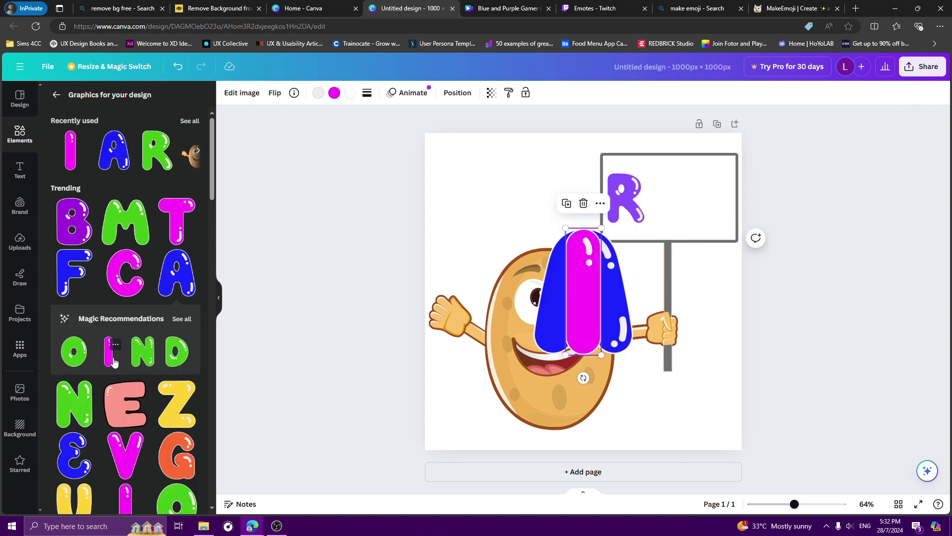
pyautogui.click(180, 360)
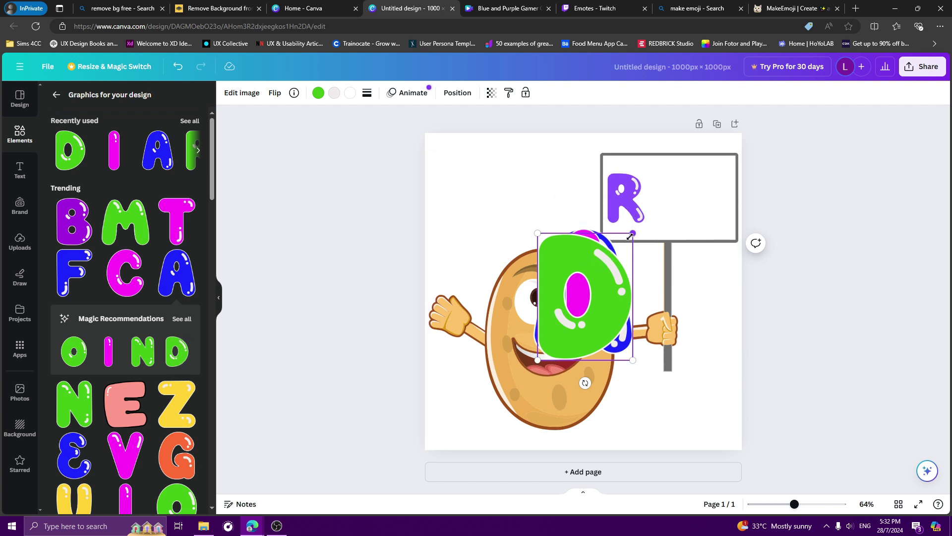
# Shrink the letters A, I and D and line them up after the R on the sign to spell RAID.
pyautogui.moveTo(629, 237); pyautogui.dragTo(623, 255)
pyautogui.hotkey('ctrl', 'z')
pyautogui.moveTo(529, 210); pyautogui.dragTo(488, 214)
pyautogui.moveTo(545, 185); pyautogui.dragTo(679, 204)
pyautogui.moveTo(490, 199); pyautogui.dragTo(691, 195)
pyautogui.moveTo(620, 265); pyautogui.dragTo(733, 175)
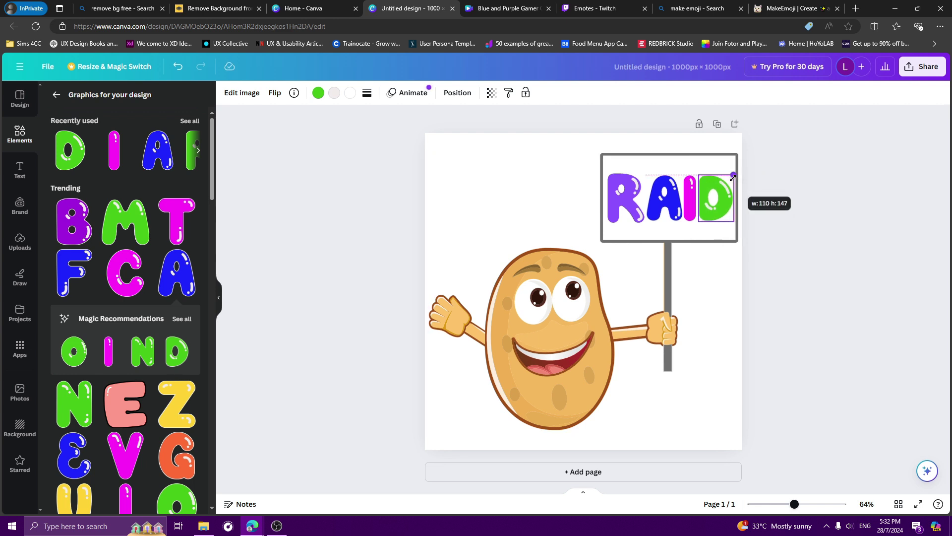
# Delete the letters D, I, A and R from the sign, leaving the potato character in place.
pyautogui.click(603, 198)
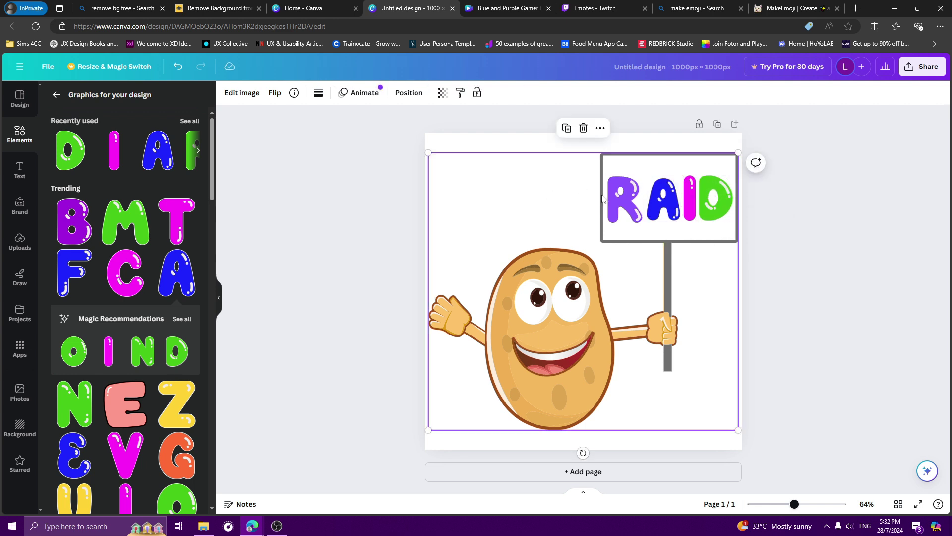
pyautogui.click(714, 206)
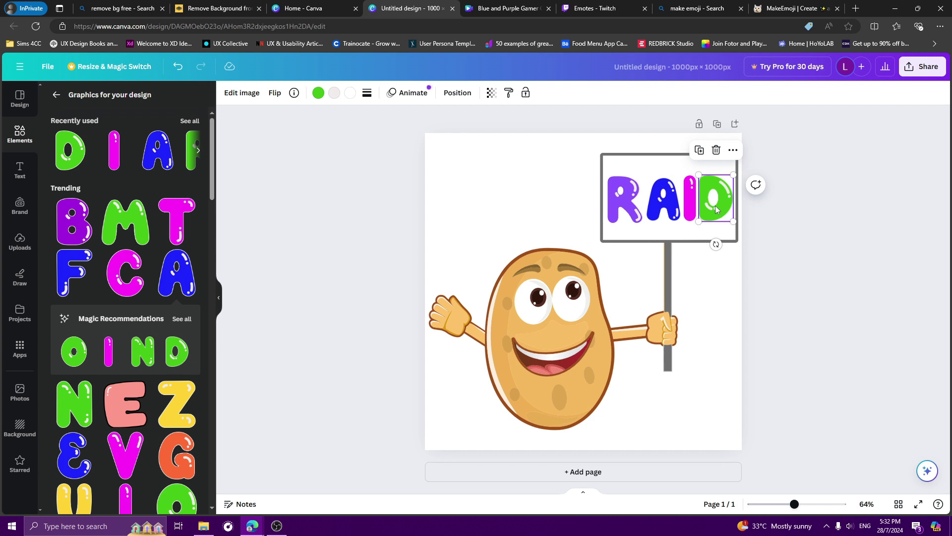
pyautogui.press('Delete')
pyautogui.click(689, 204)
pyautogui.press('Delete')
pyautogui.click(664, 204)
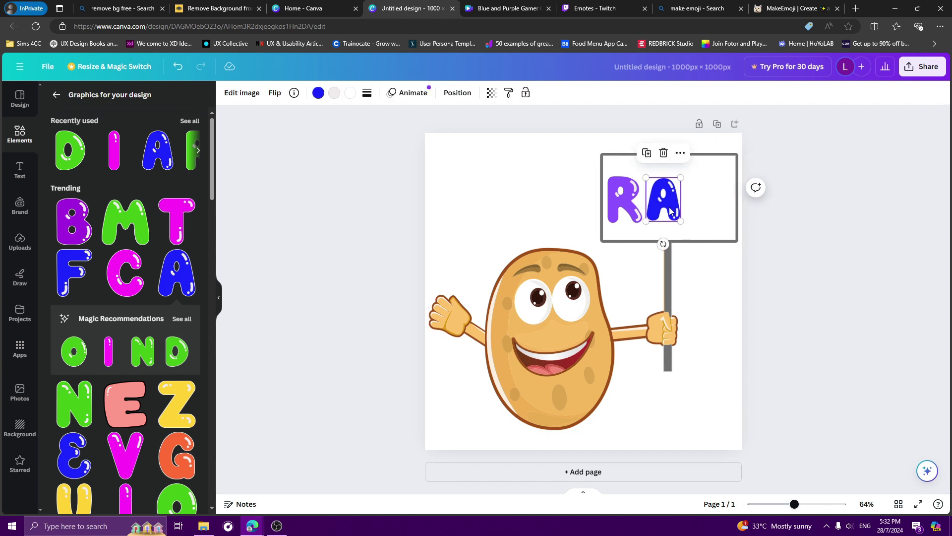
pyautogui.press('Delete')
pyautogui.click(625, 203)
pyautogui.press('Delete')
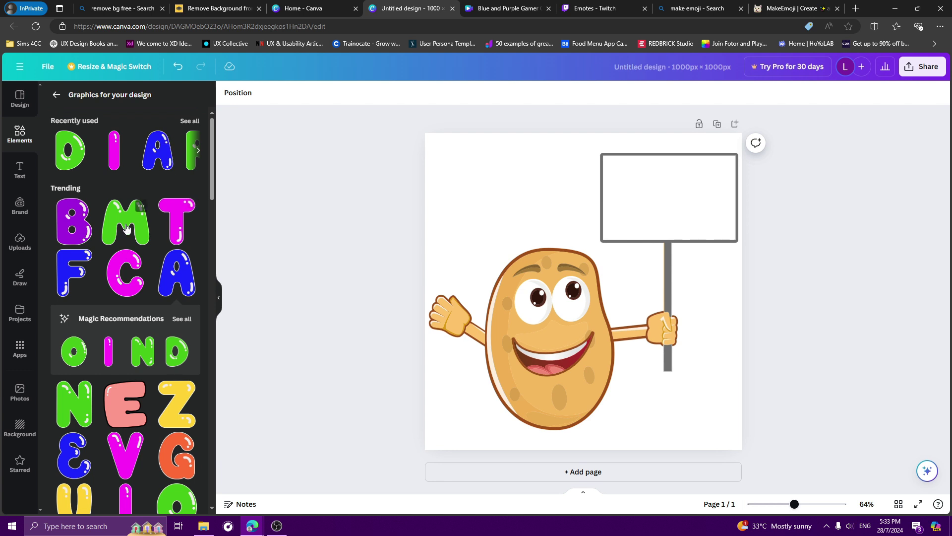
# Add fresh copies of the bubble letters A, I, D and R to the page.
pyautogui.click(171, 278)
pyautogui.click(111, 357)
pyautogui.click(176, 362)
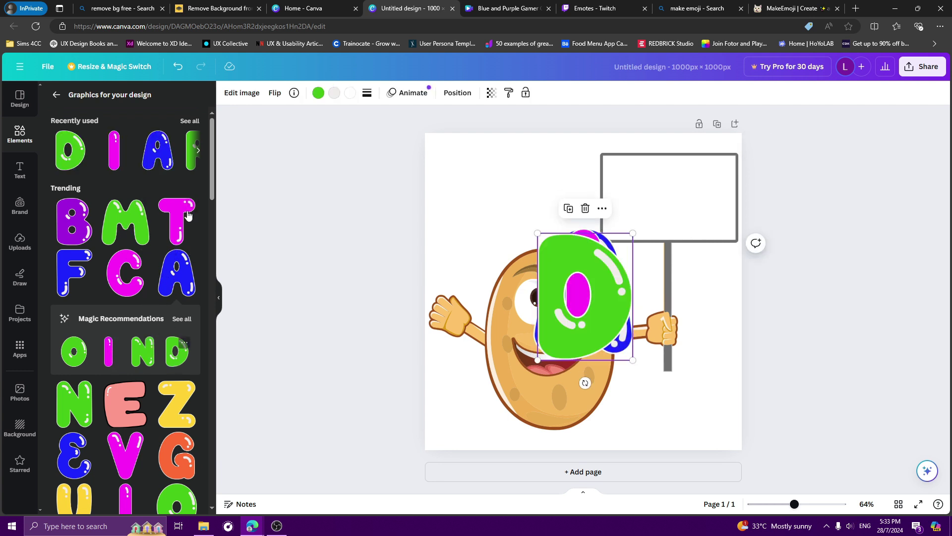
pyautogui.click(512, 198)
pyautogui.click(585, 297)
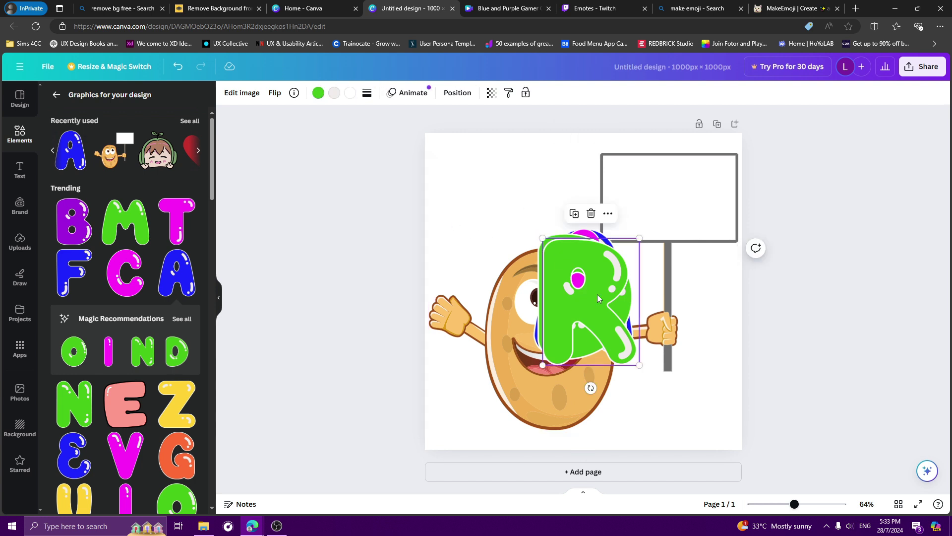
# Scale the four bubble letters down together and move them onto the sign.
pyautogui.moveTo(585, 297); pyautogui.dragTo(501, 209)
pyautogui.moveTo(659, 159); pyautogui.dragTo(495, 275)
pyautogui.click(622, 179)
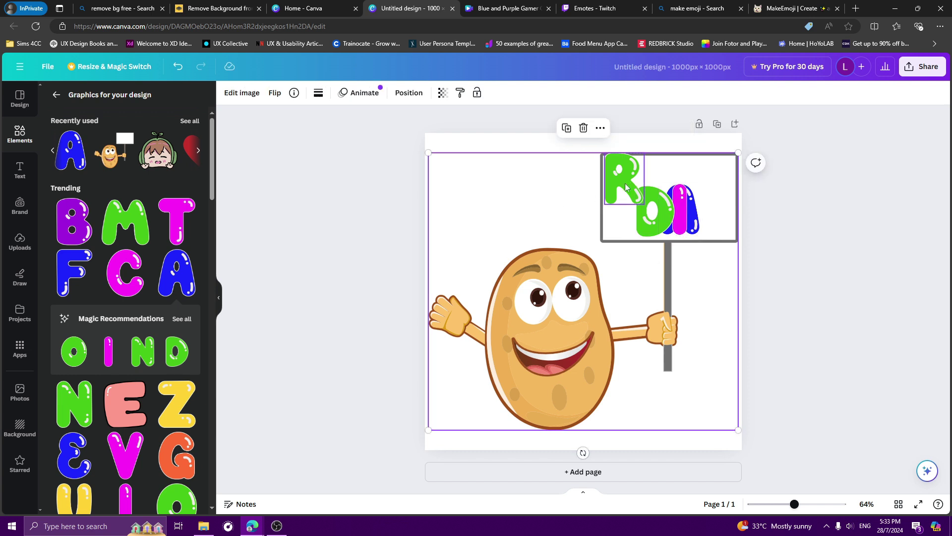
# Arrange the letters in a row spelling RAID and scale the whole row down to fit inside the sign.
pyautogui.moveTo(623, 179); pyautogui.dragTo(563, 202)
pyautogui.moveTo(662, 201); pyautogui.dragTo(667, 201)
pyautogui.moveTo(564, 202); pyautogui.dragTo(718, 198)
pyautogui.moveTo(629, 203); pyautogui.dragTo(624, 204)
pyautogui.moveTo(746, 166); pyautogui.dragTo(622, 249)
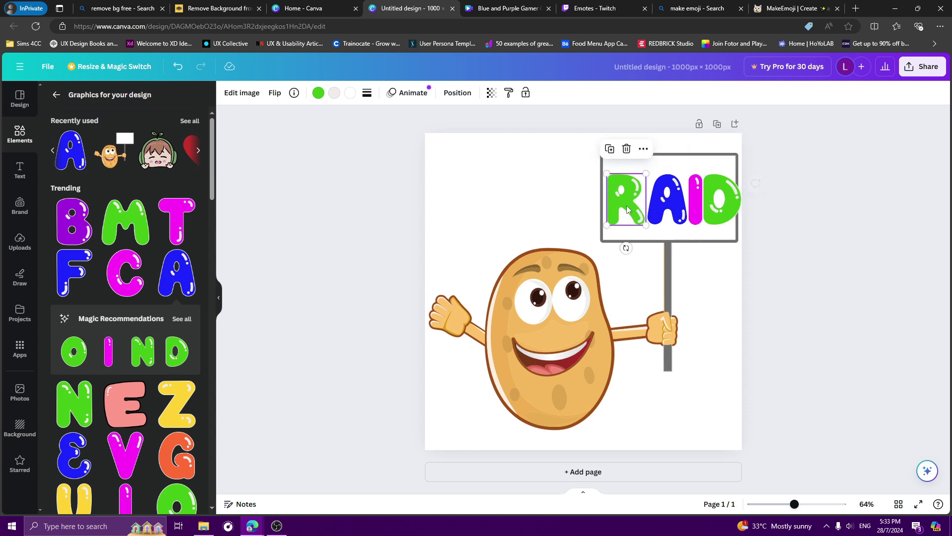
pyautogui.moveTo(740, 174)
pyautogui.mouseDown()
pyautogui.moveTo(726, 179)
pyautogui.moveTo(732, 174)
pyautogui.mouseUp()
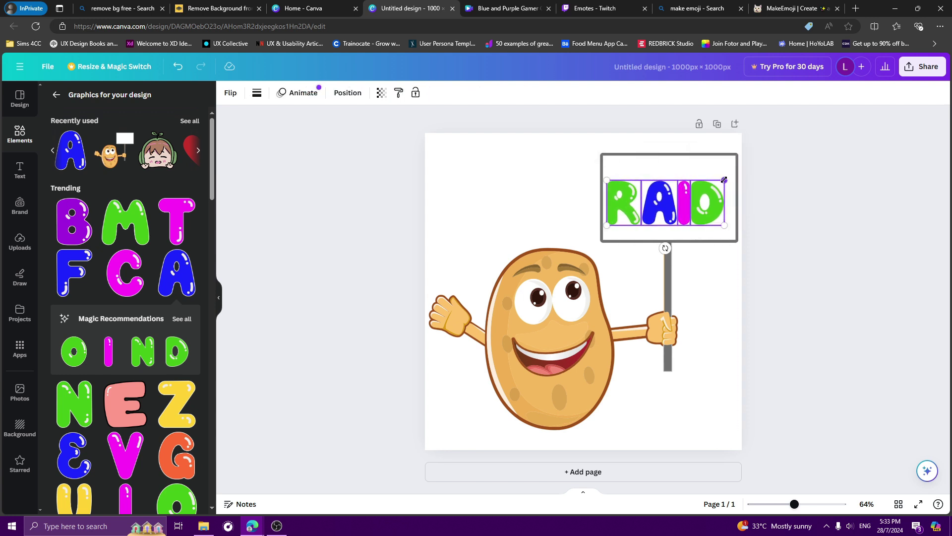
# Recolour the bodies of the letters R, A, I and D on the sign purple, keeping their light highlights.
pyautogui.click(613, 207)
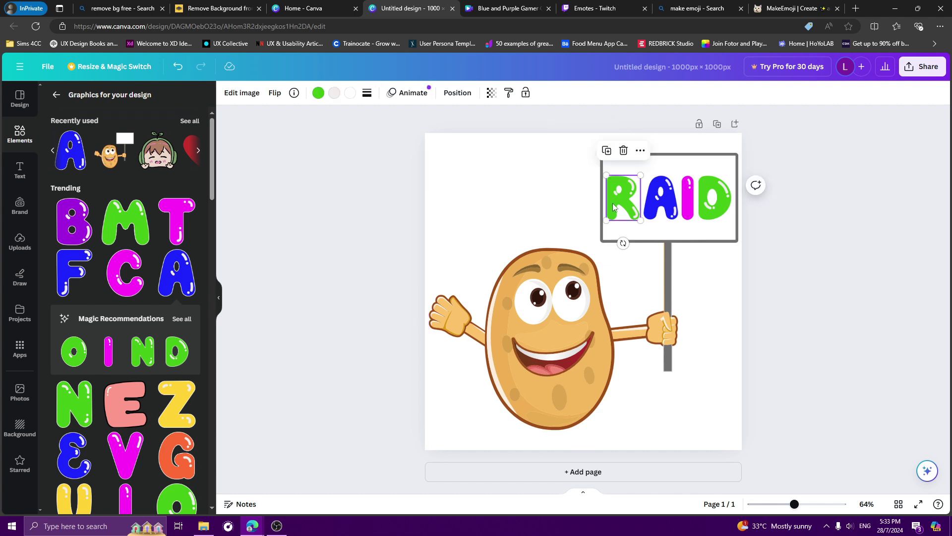
pyautogui.click(319, 92)
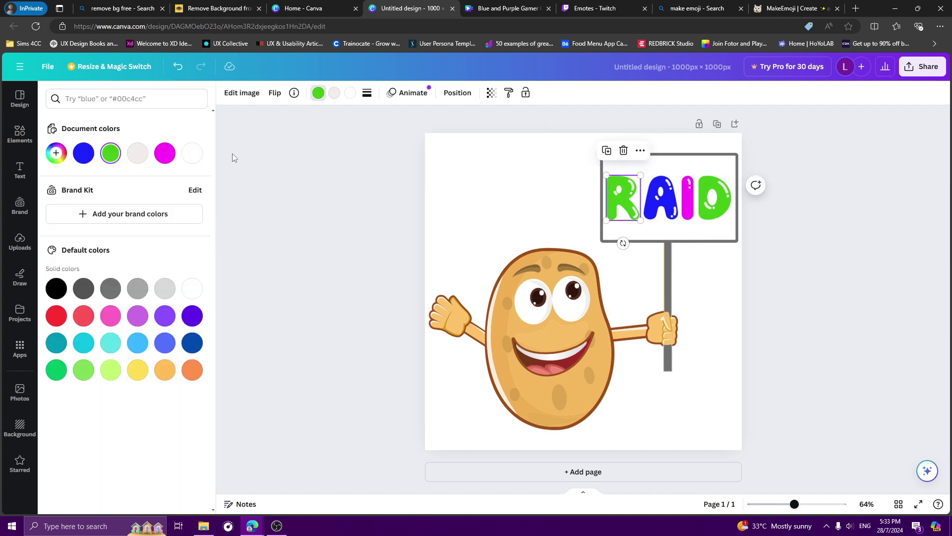
pyautogui.click(164, 315)
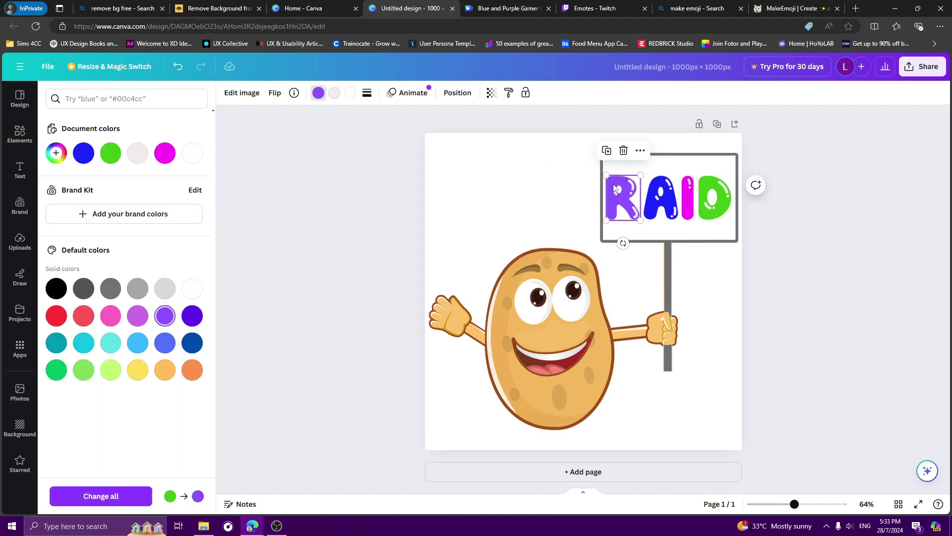
pyautogui.click(658, 210)
pyautogui.press('Tab')
pyautogui.click(164, 316)
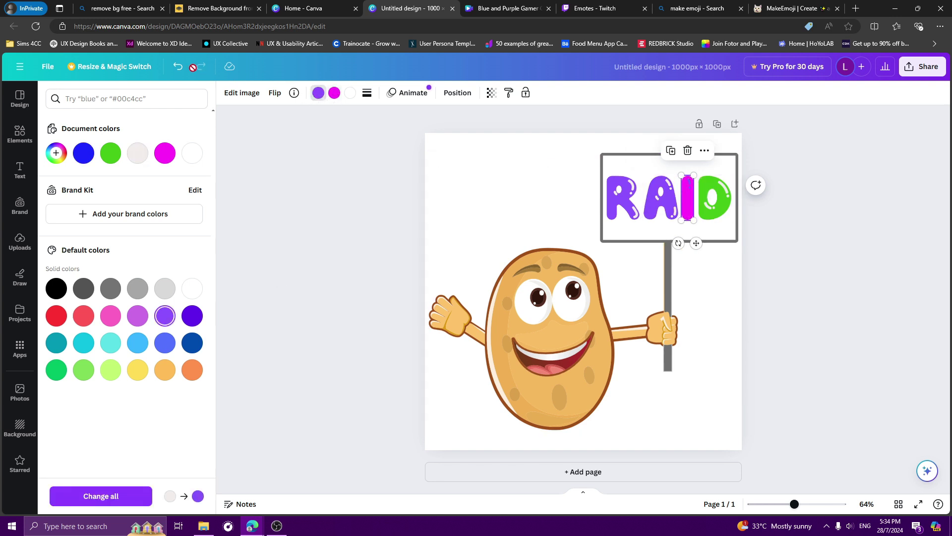
pyautogui.click(178, 66)
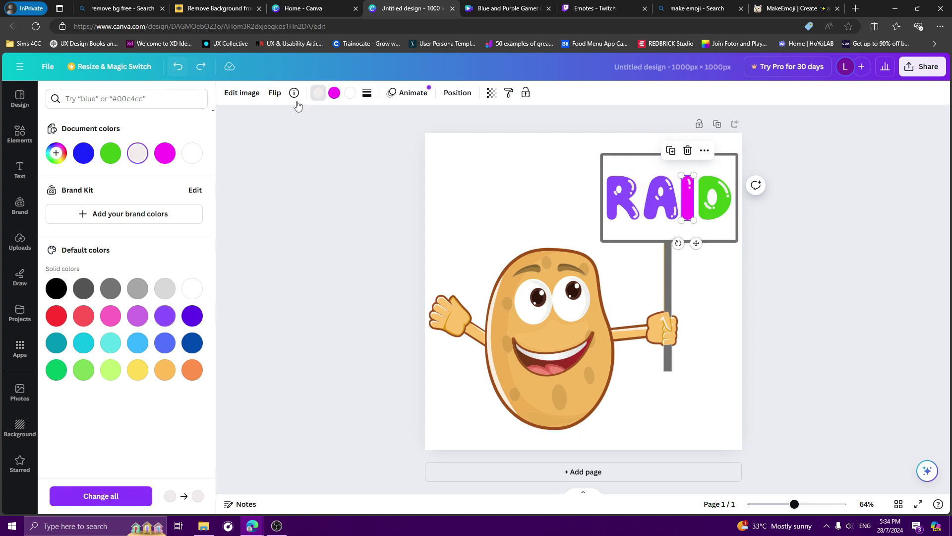
pyautogui.click(165, 316)
pyautogui.press('Tab')
pyautogui.click(165, 315)
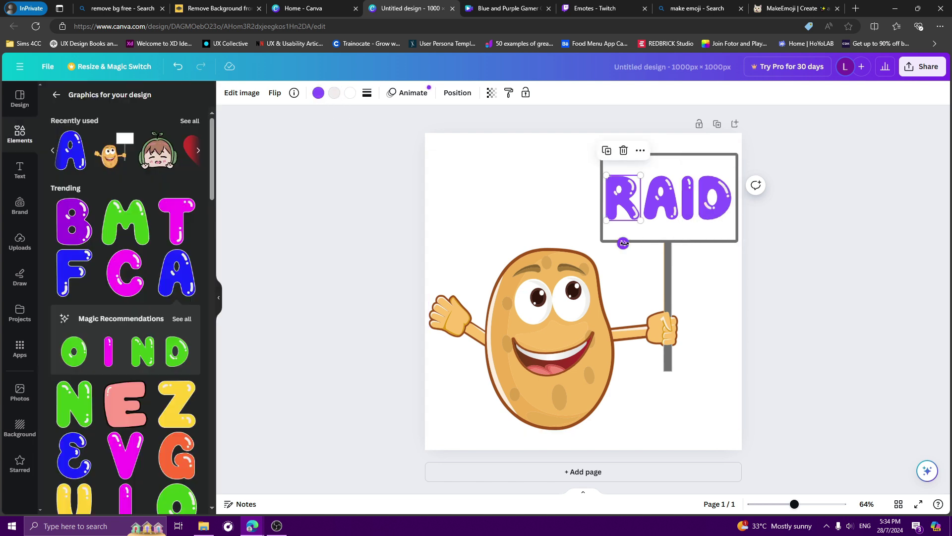
# Nudge the letters R and A to even out the spacing of RAID on the sign, and deselect everything.
pyautogui.click(624, 199)
pyautogui.click(656, 201)
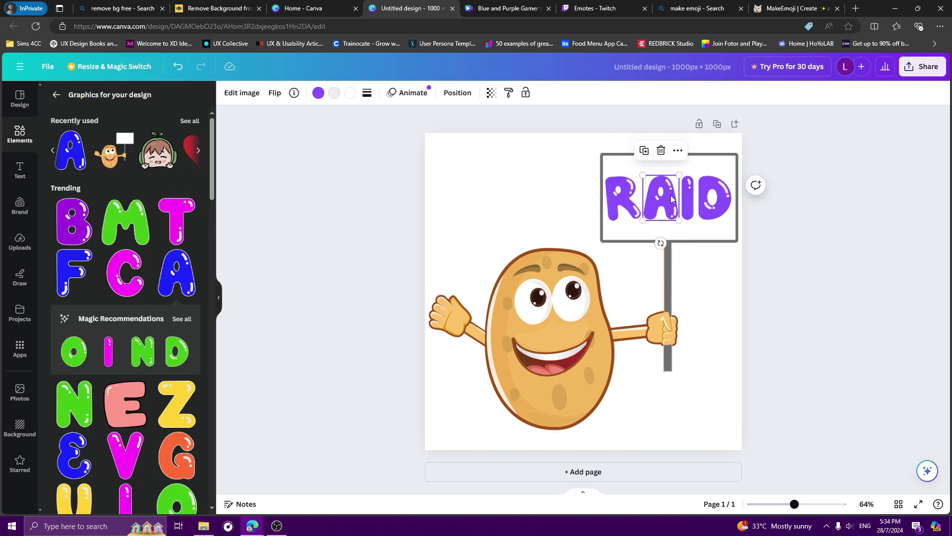
pyautogui.click(366, 224)
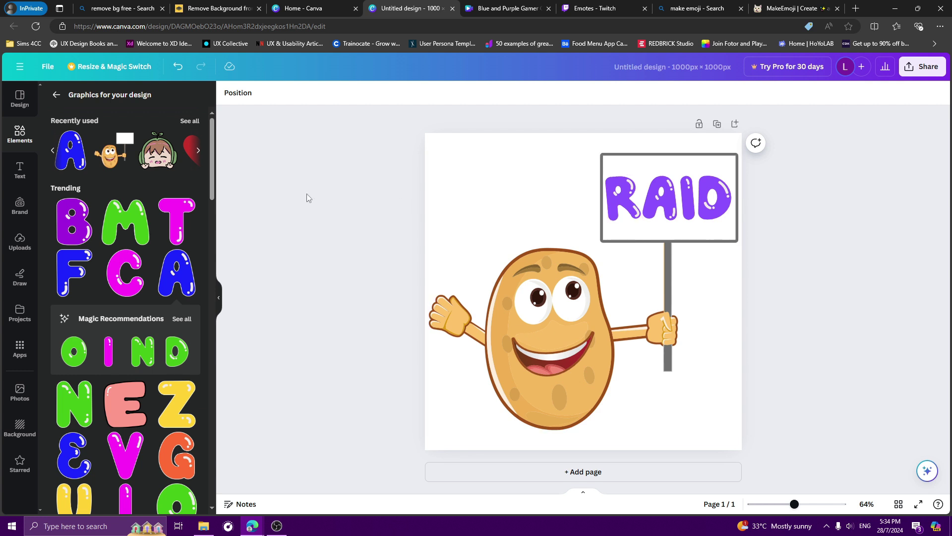
pyautogui.moveTo(403, 147); pyautogui.dragTo(740, 433)
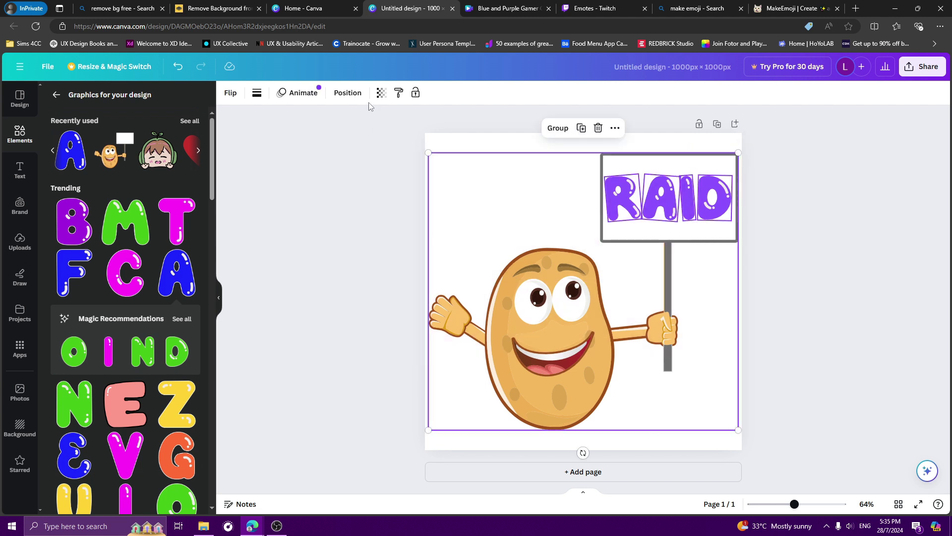
pyautogui.click(310, 99)
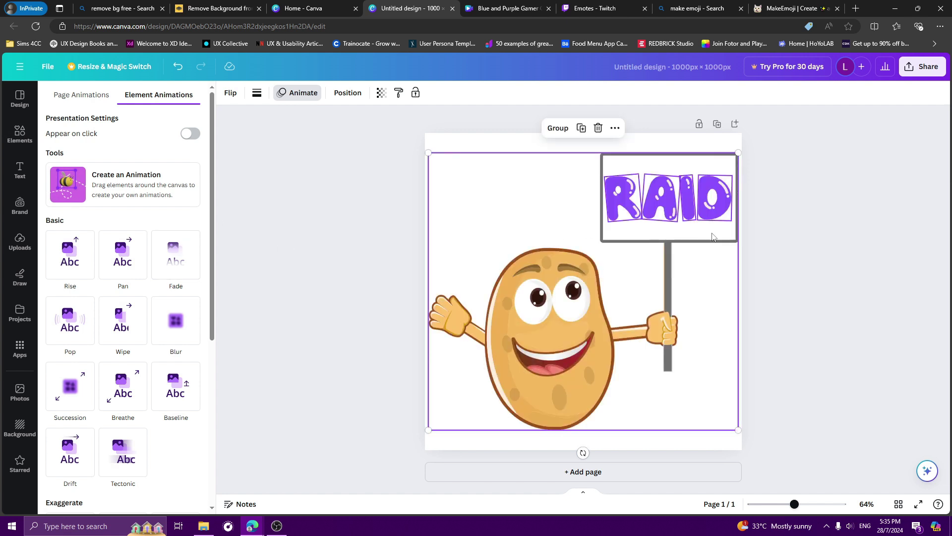
pyautogui.press('Escape')
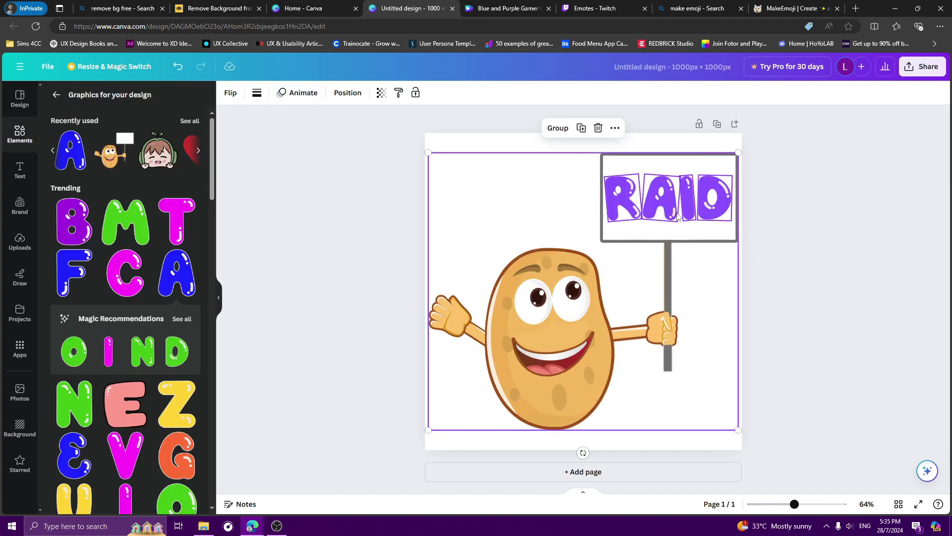
pyautogui.click(799, 231)
pyautogui.click(657, 211)
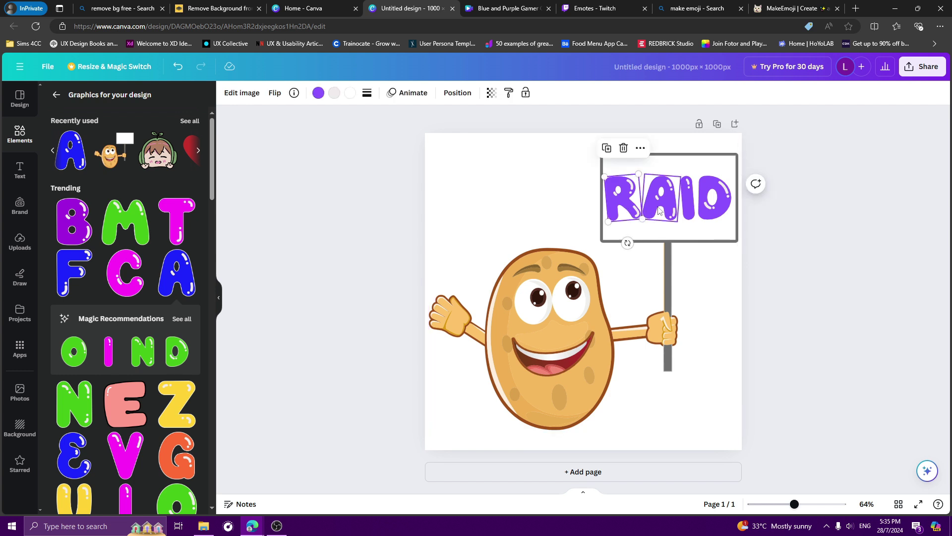
pyautogui.click(688, 199)
pyautogui.click(714, 198)
pyautogui.click(829, 302)
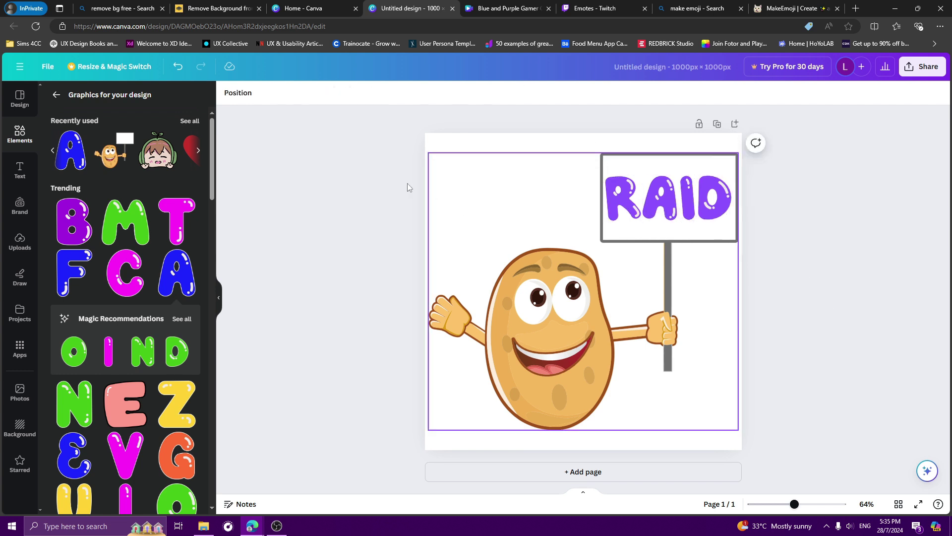
# Select the potato with its sign and all four RAID letters, and apply the Neon animation to them.
pyautogui.moveTo(396, 164); pyautogui.dragTo(782, 446)
pyautogui.click(312, 102)
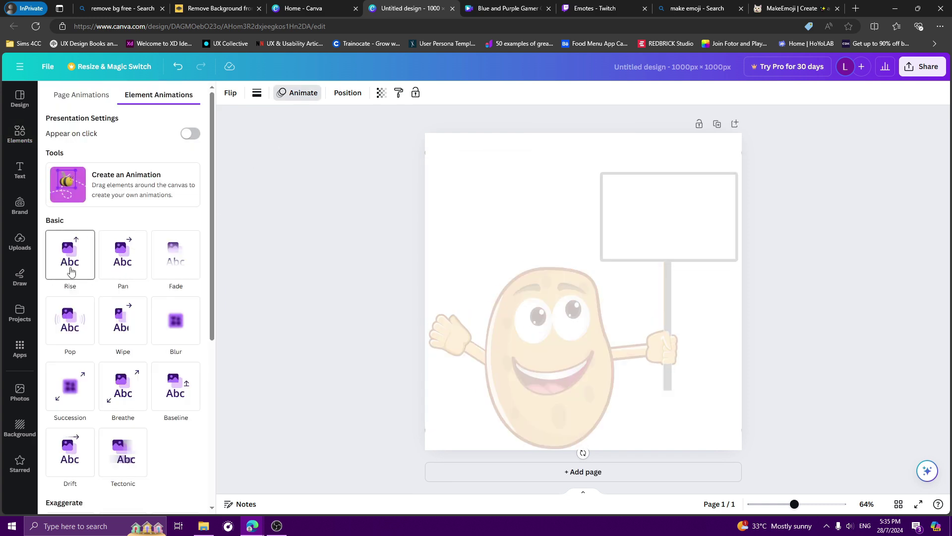
pyautogui.scroll(-2, 109, 322)
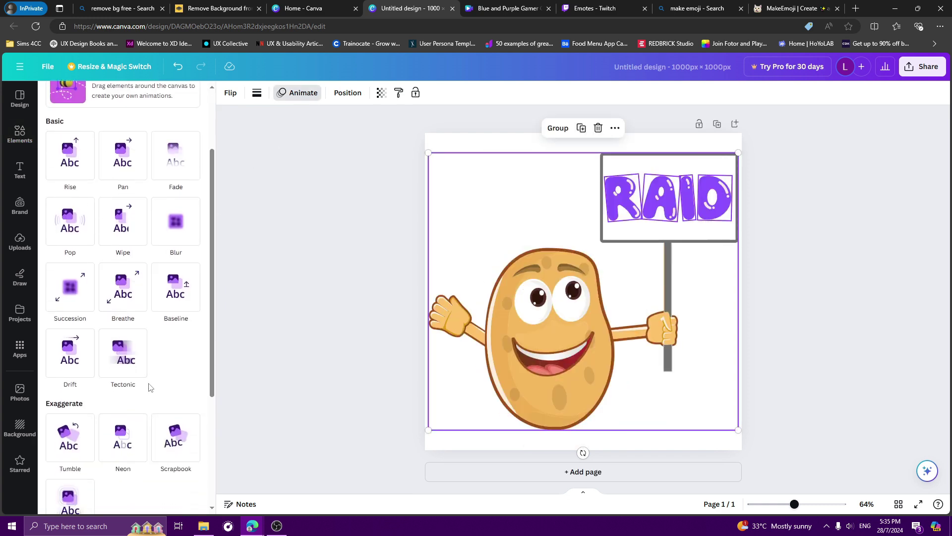
pyautogui.scroll(-2, 147, 387)
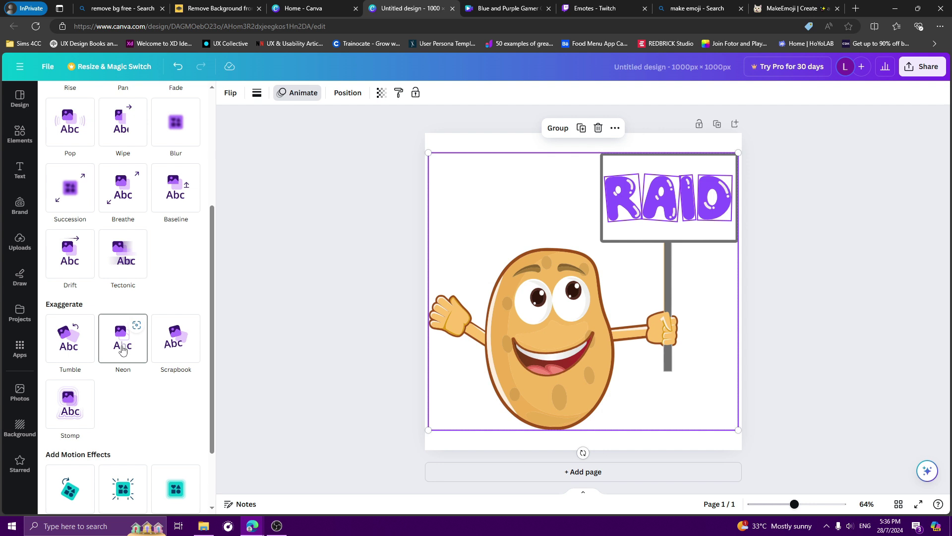
pyautogui.scroll(-2, 122, 350)
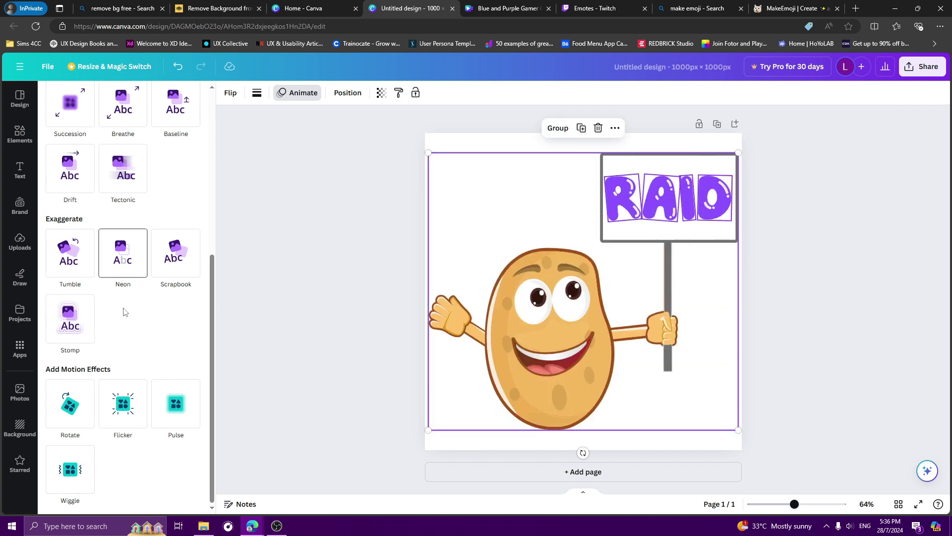
pyautogui.scroll(2, 124, 311)
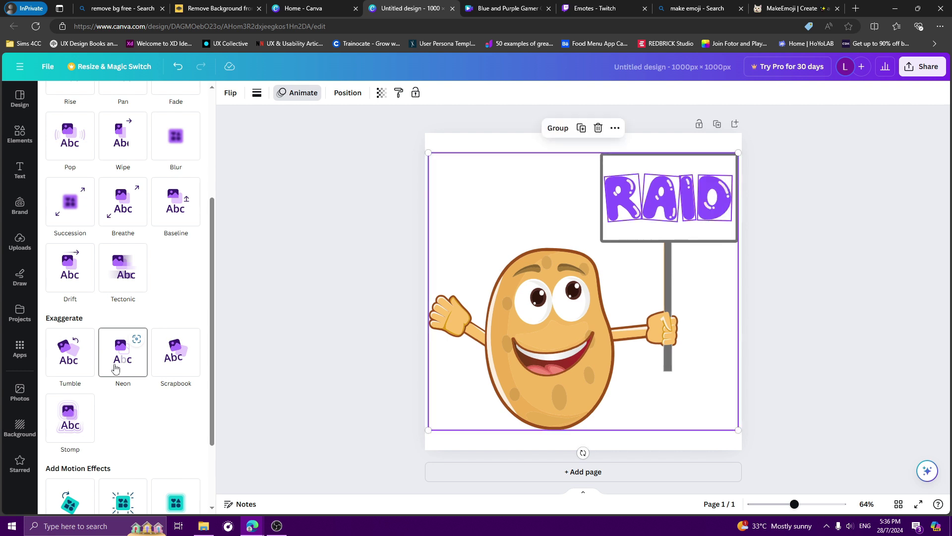
pyautogui.click(120, 366)
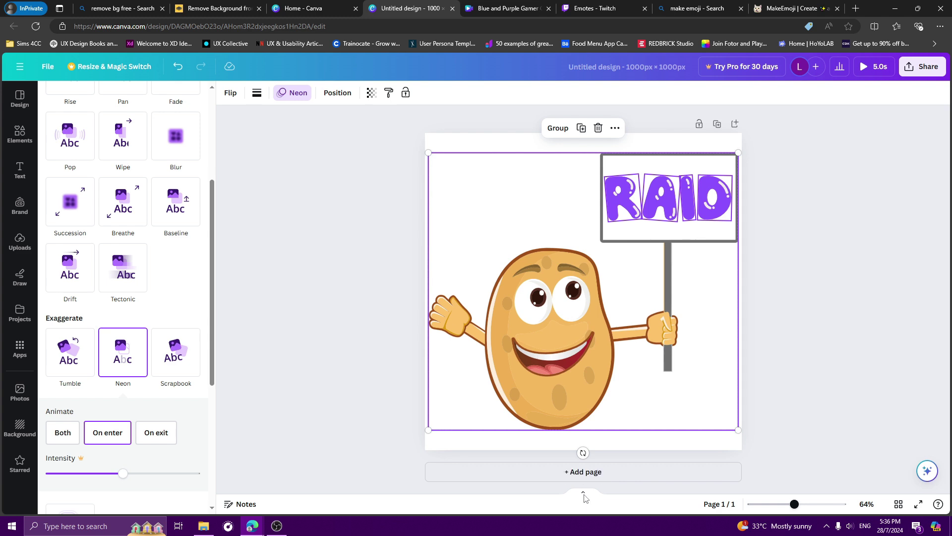
# Show the page's duration timeline and shorten the page to 3.0 s.
pyautogui.click(583, 493)
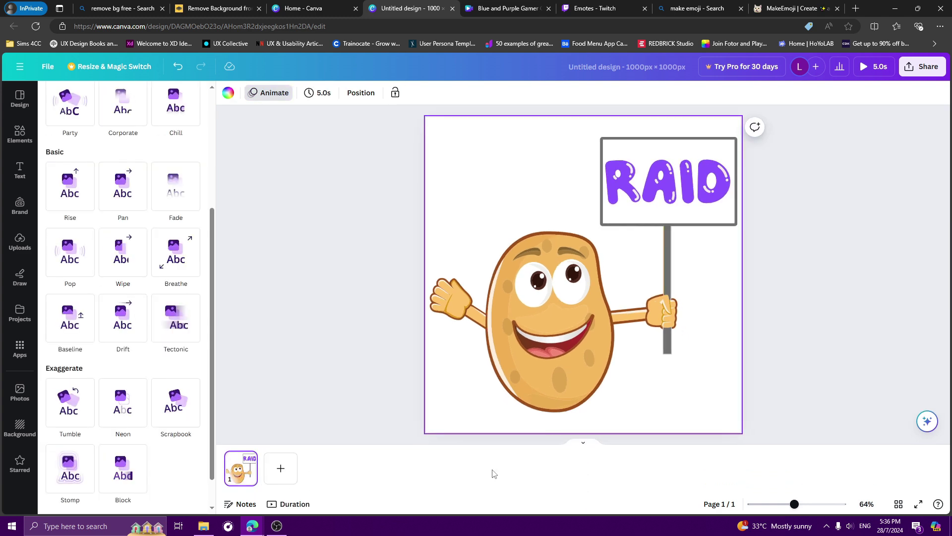
pyautogui.click(583, 443)
pyautogui.click(584, 494)
pyautogui.click(248, 459)
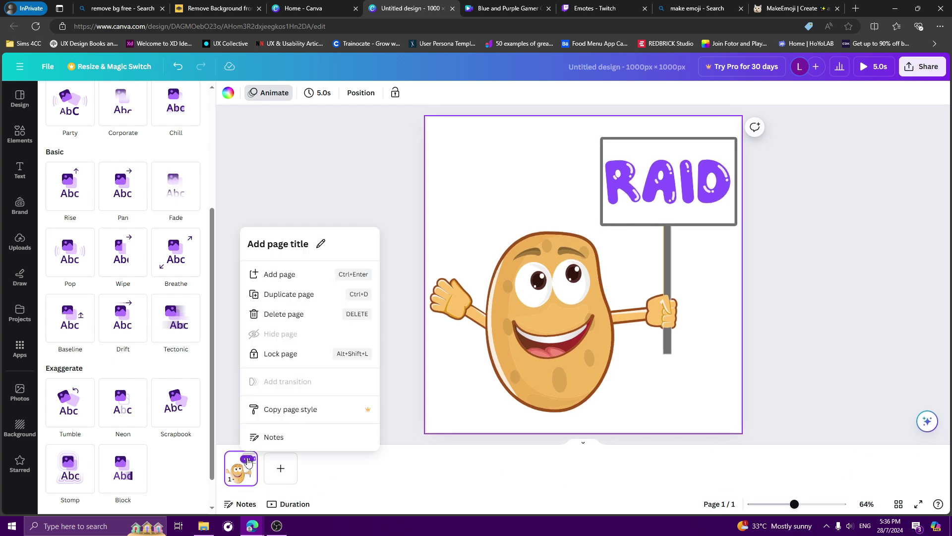
pyautogui.click(249, 460)
pyautogui.click(290, 504)
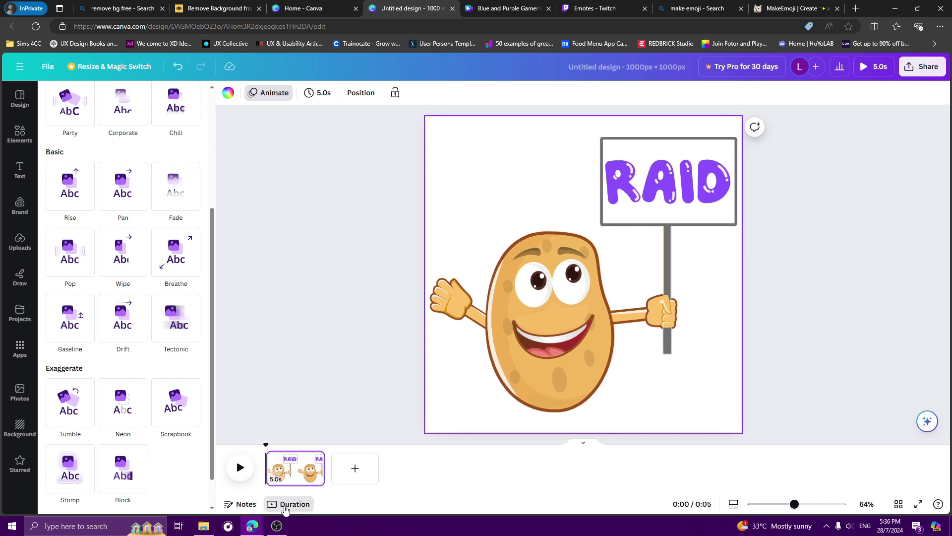
pyautogui.moveTo(323, 475); pyautogui.dragTo(298, 475)
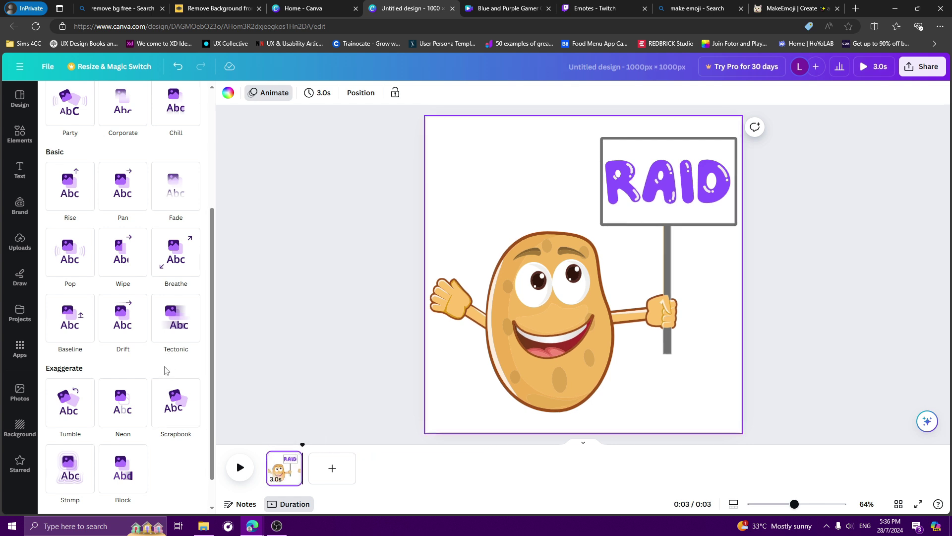
# Apply the Neon page animation on enter and play the design to preview it.
pyautogui.click(124, 367)
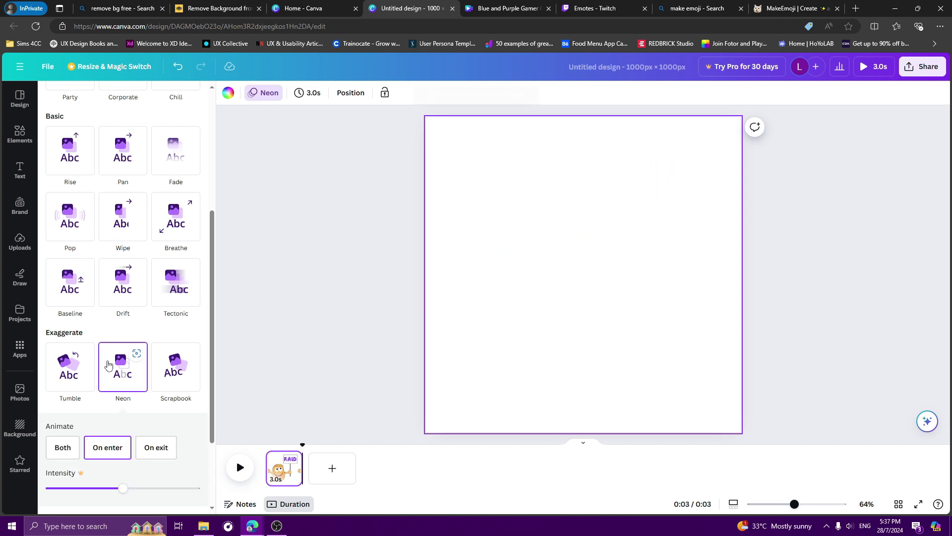
pyautogui.scroll(-2, 176, 428)
pyautogui.click(240, 467)
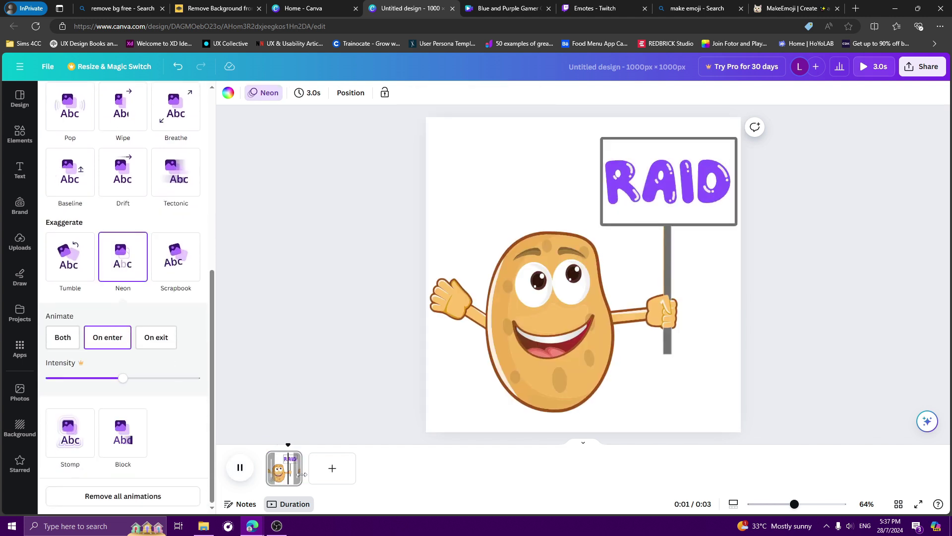
# Shorten the page duration to 2.5 s and play the animation again.
pyautogui.moveTo(299, 473); pyautogui.dragTo(293, 474)
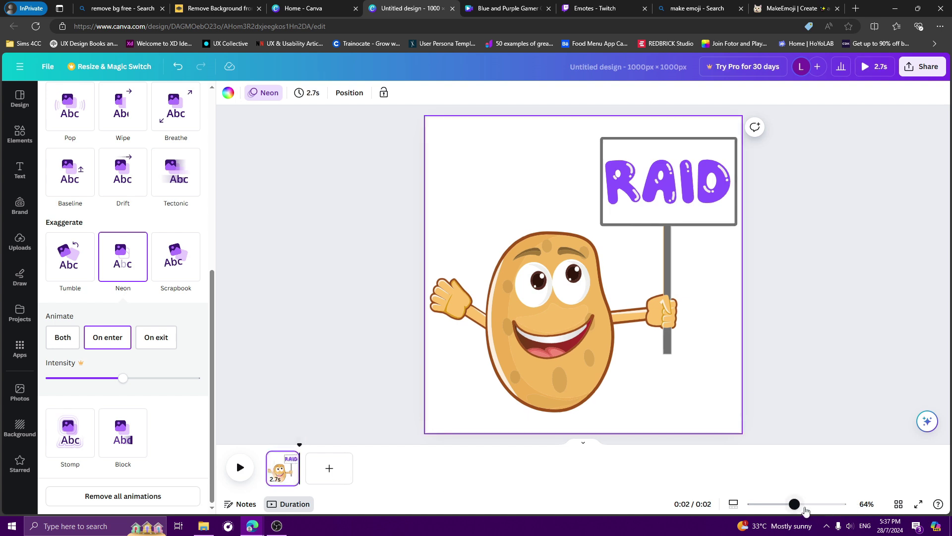
pyautogui.click(804, 504)
pyautogui.moveTo(804, 505); pyautogui.dragTo(799, 505)
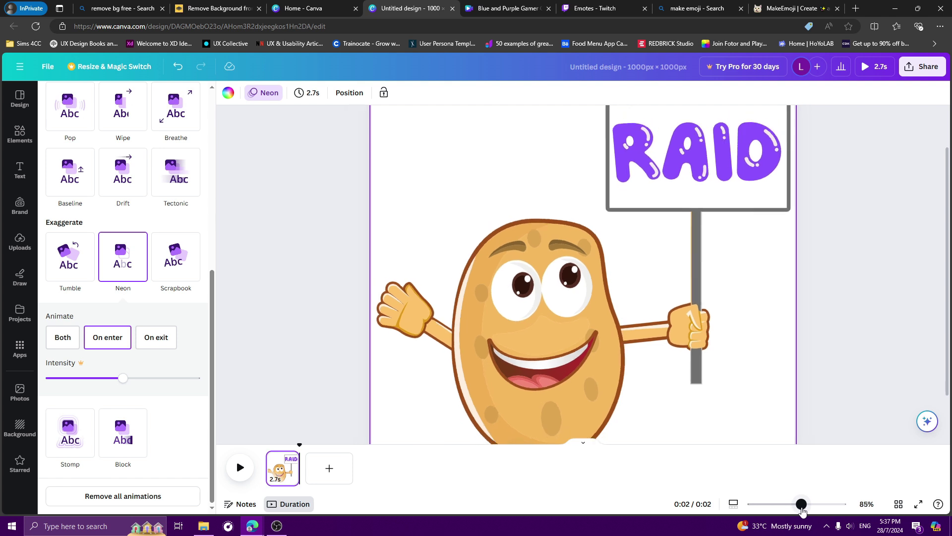
pyautogui.moveTo(299, 469); pyautogui.dragTo(285, 457)
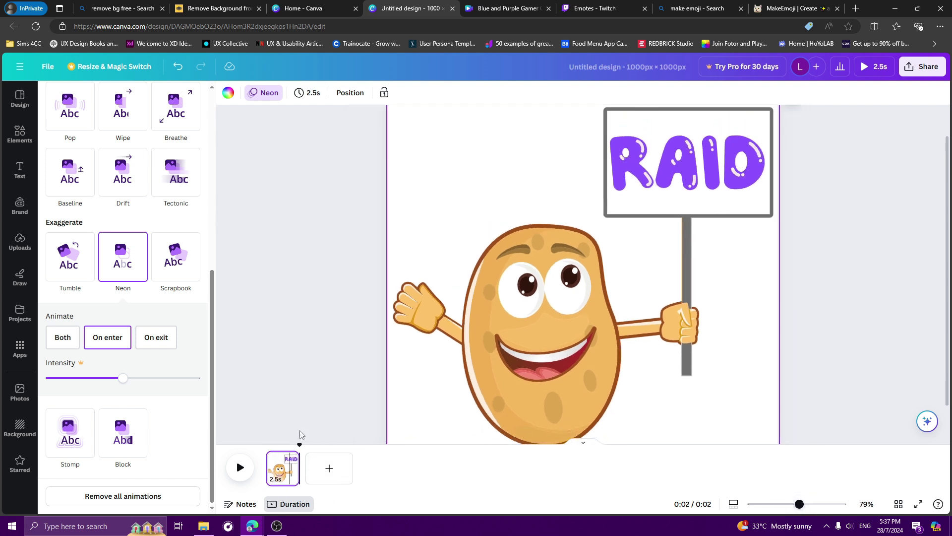
pyautogui.scroll(-3, 318, 389)
pyautogui.click(240, 469)
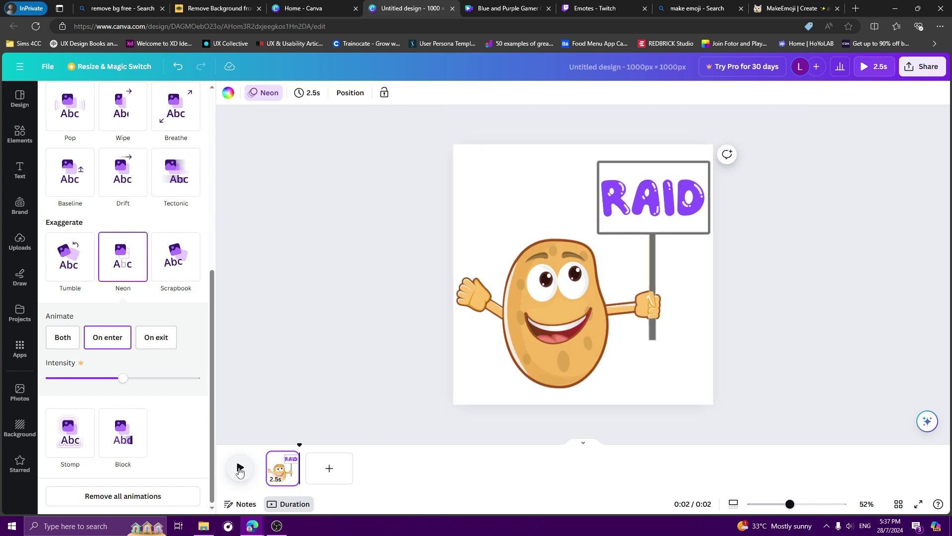
pyautogui.click(240, 469)
# Fill the page background with the darker solid green from the default colors, after trying the lighter green.
pyautogui.click(228, 94)
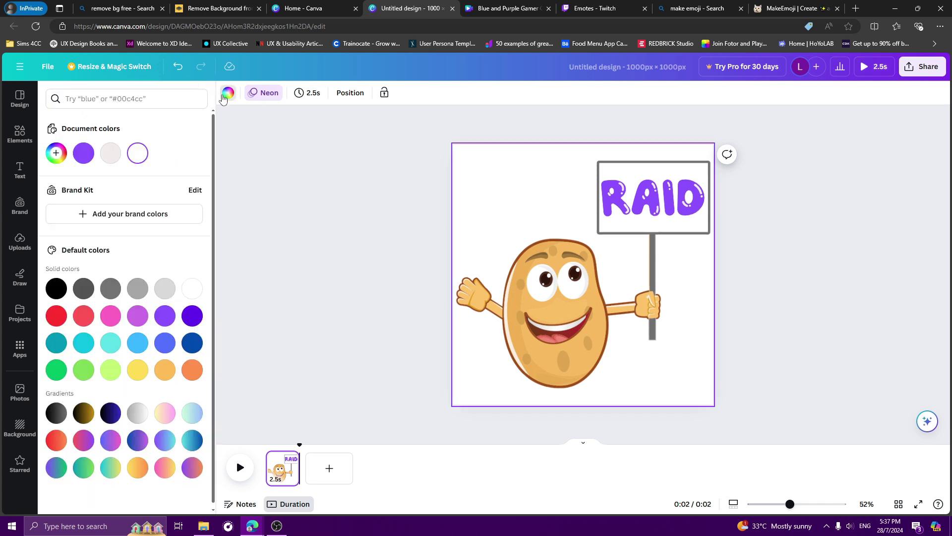
pyautogui.click(458, 150)
pyautogui.click(228, 98)
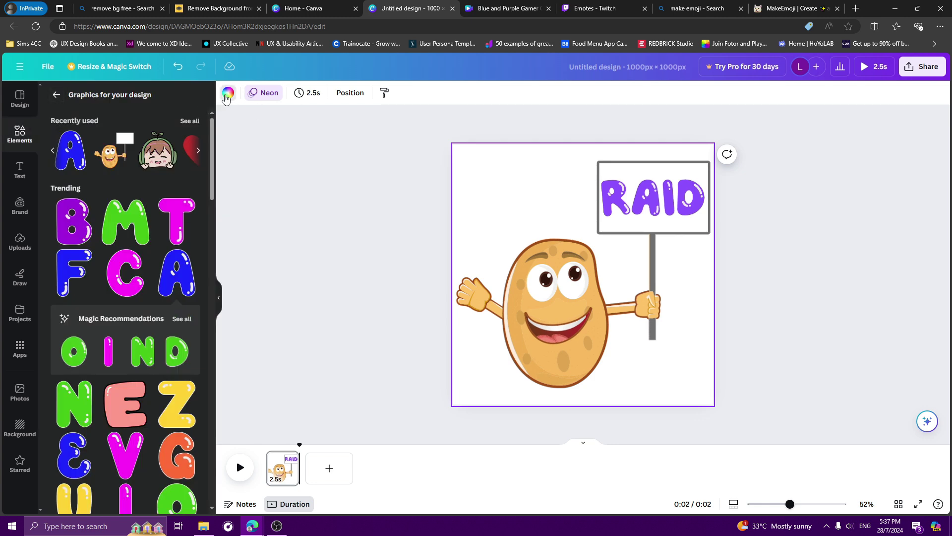
pyautogui.click(228, 93)
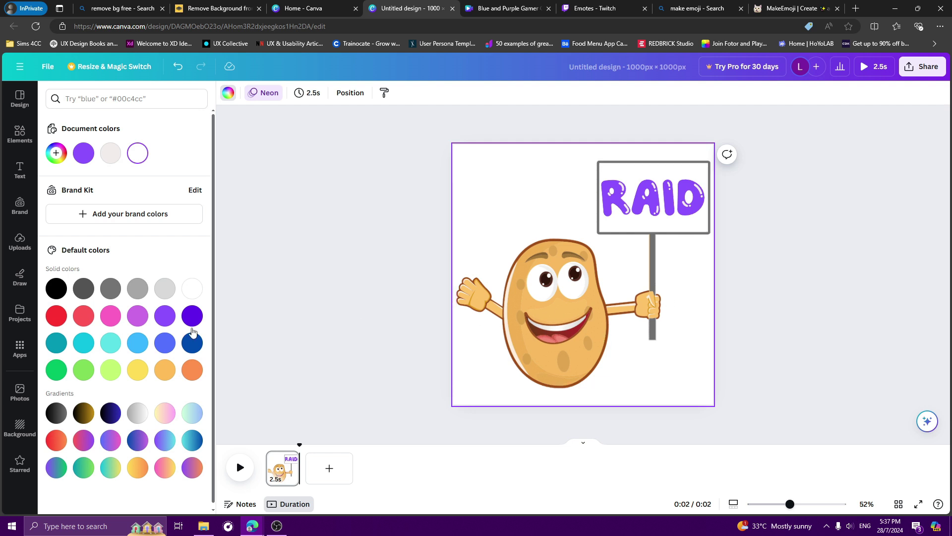
pyautogui.click(83, 374)
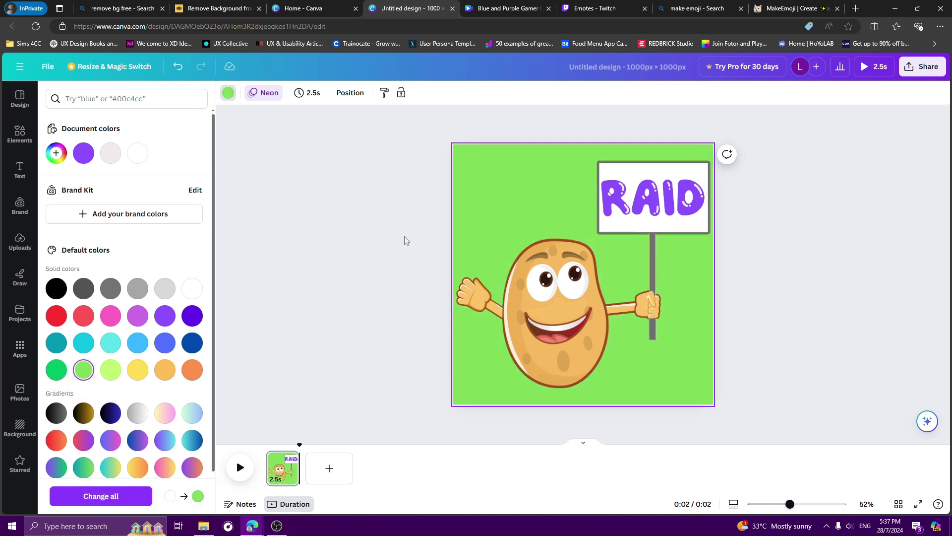
pyautogui.click(60, 370)
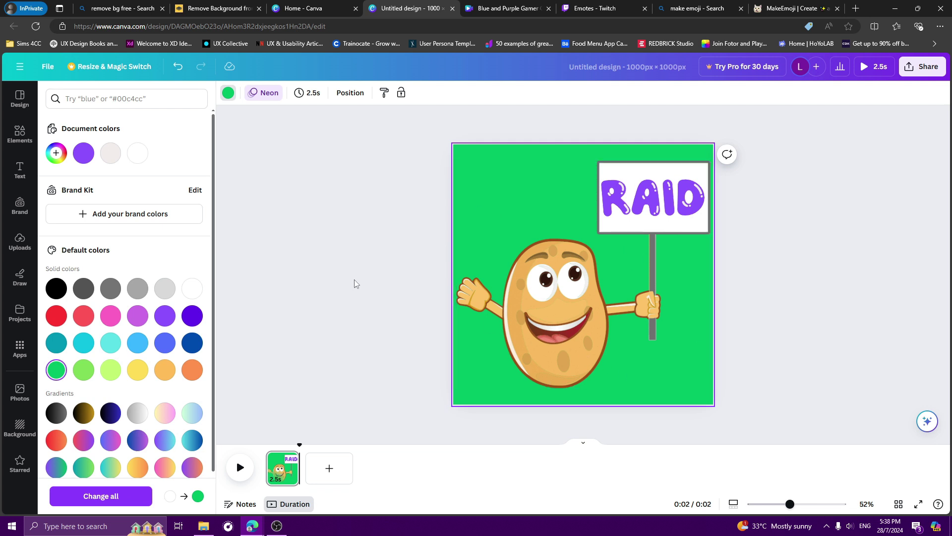
pyautogui.click(366, 309)
# Download the animated design as a GIF and check its playback in the saved download.gif.
pyautogui.click(923, 72)
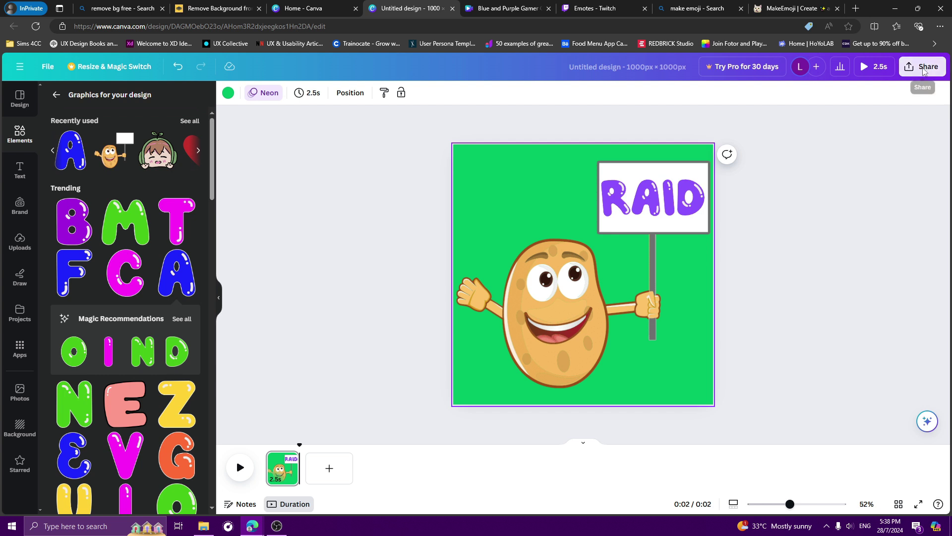
pyautogui.click(917, 333)
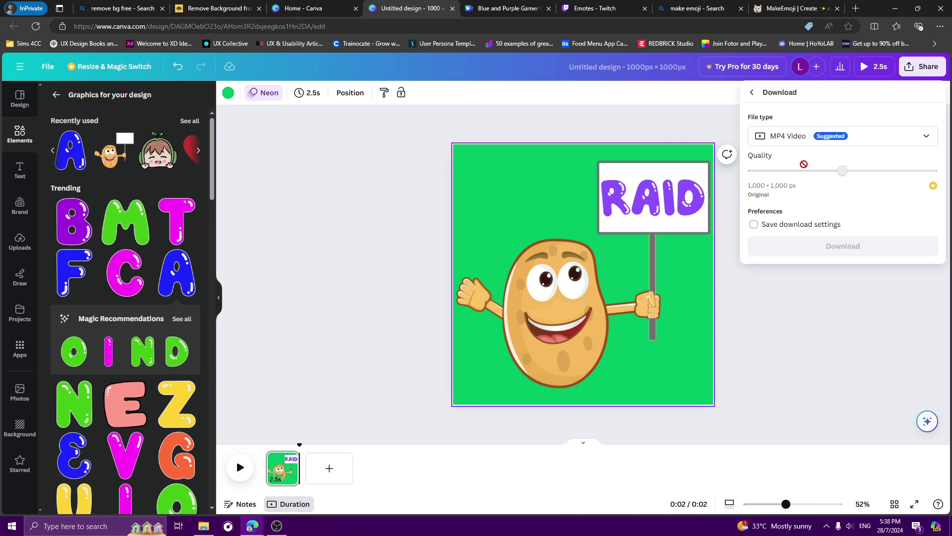
pyautogui.click(907, 144)
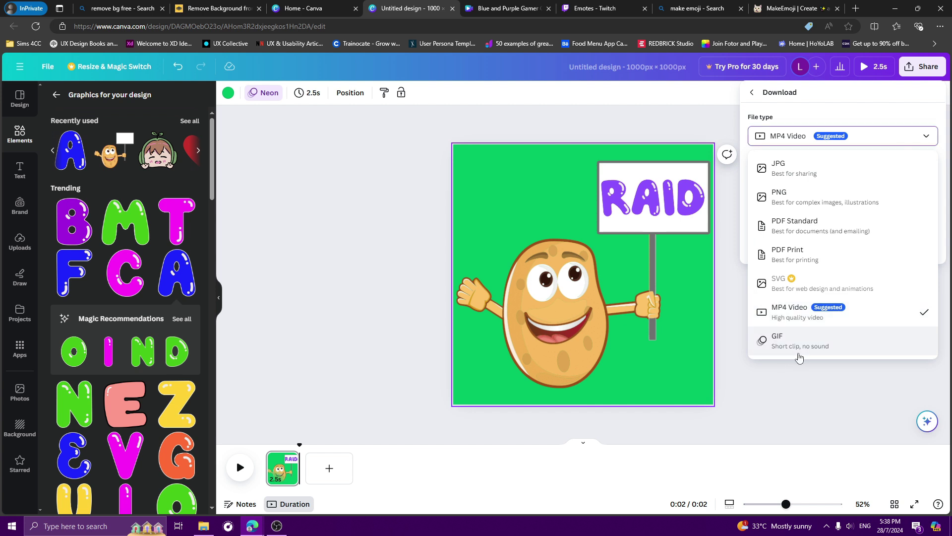
pyautogui.click(797, 347)
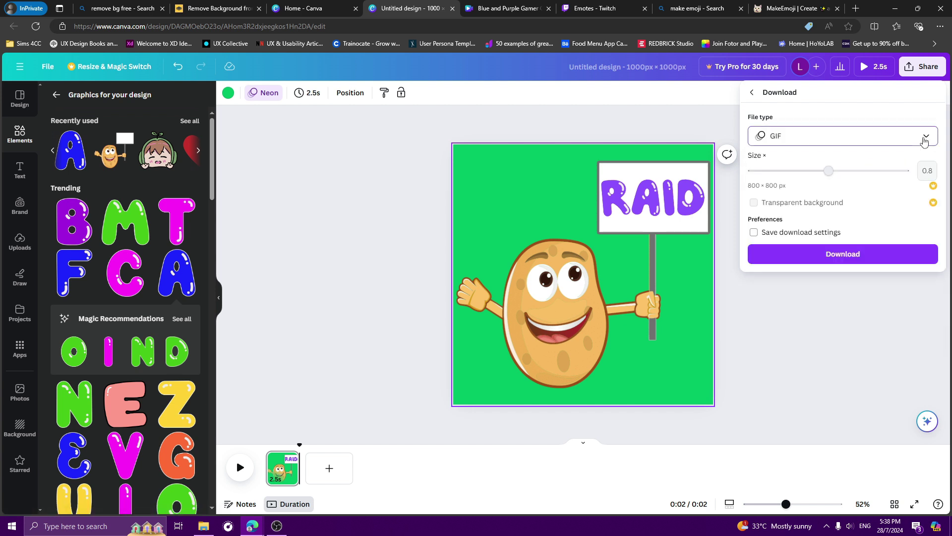
pyautogui.click(923, 136)
pyautogui.click(820, 344)
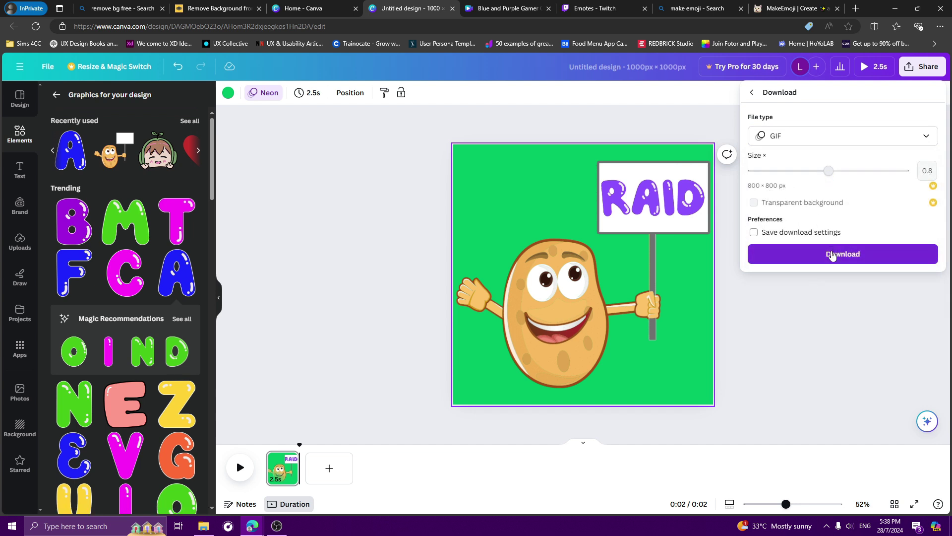
pyautogui.click(832, 255)
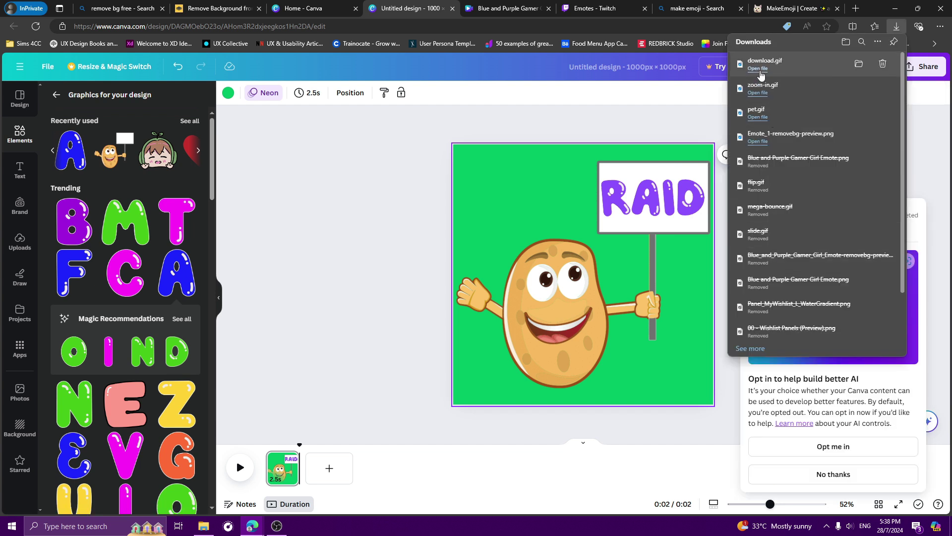
pyautogui.click(759, 69)
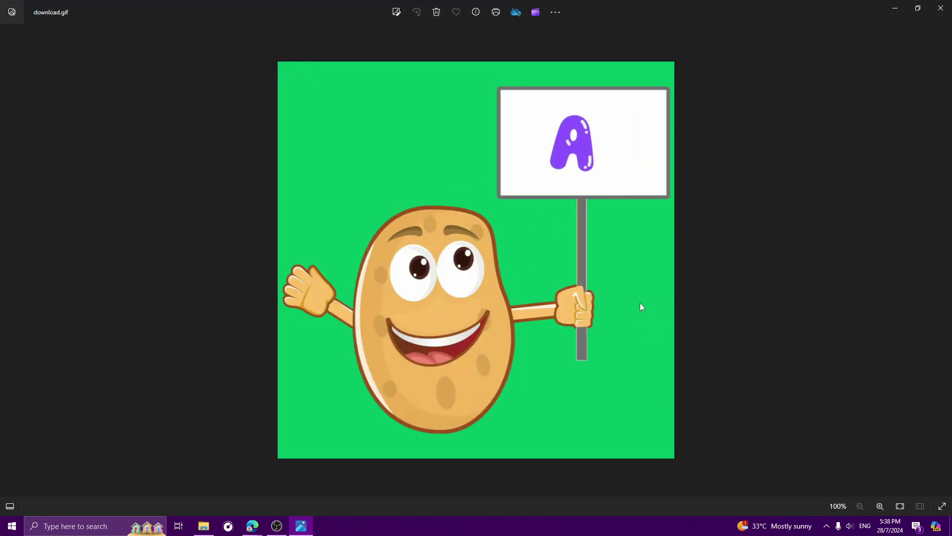
pyautogui.click(940, 8)
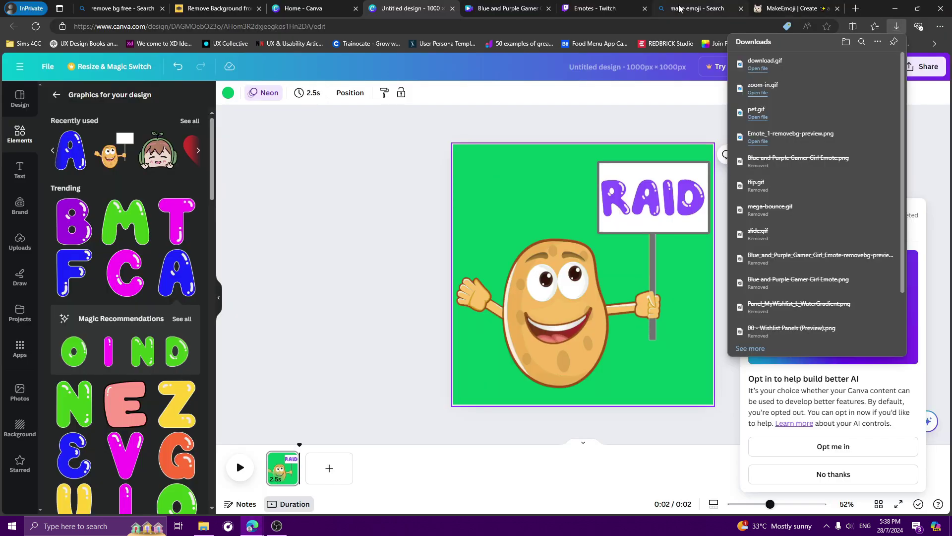
# Search the web for "remove gif background" and open Ezgif's Remove Background from GIF tool.
pyautogui.click(693, 9)
pyautogui.moveTo(240, 81); pyautogui.dragTo(85, 81)
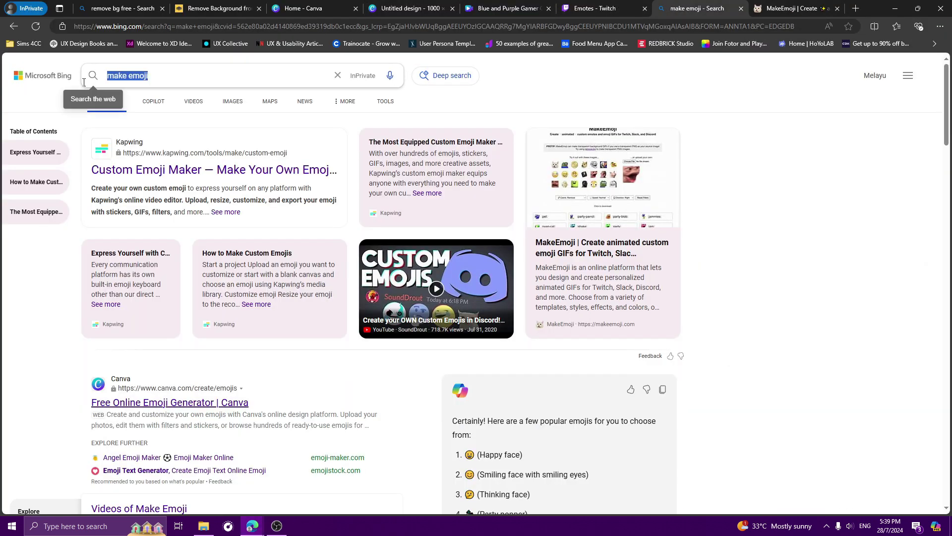
pyautogui.write('remove gif')
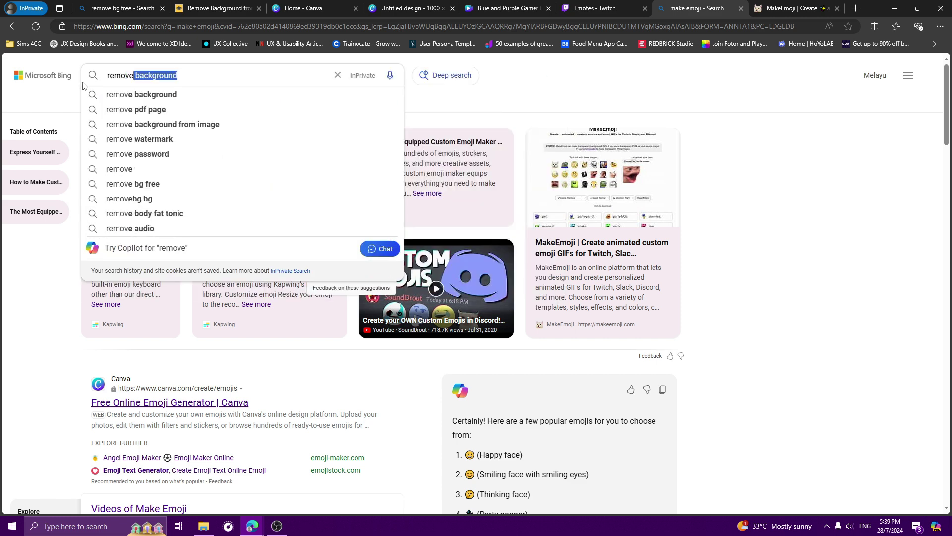
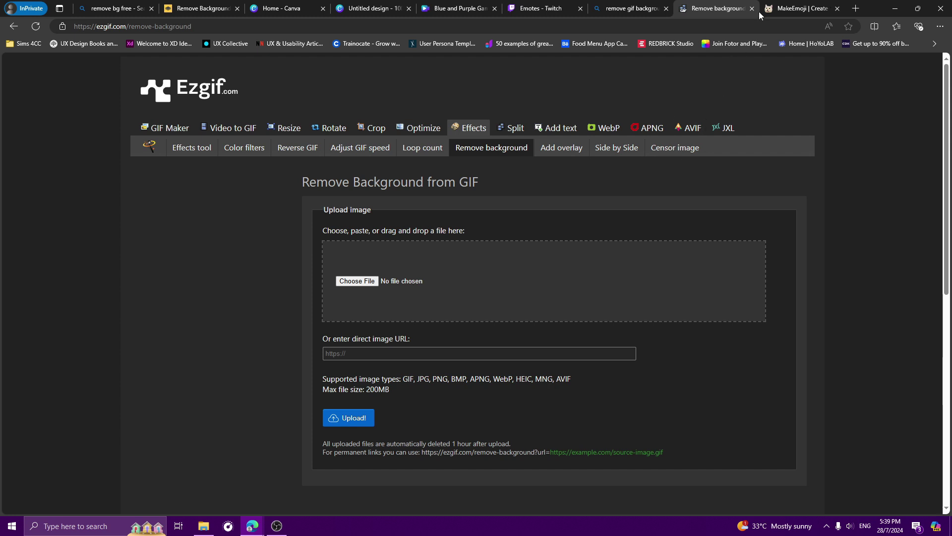
pyautogui.scroll(-1, 412, 280)
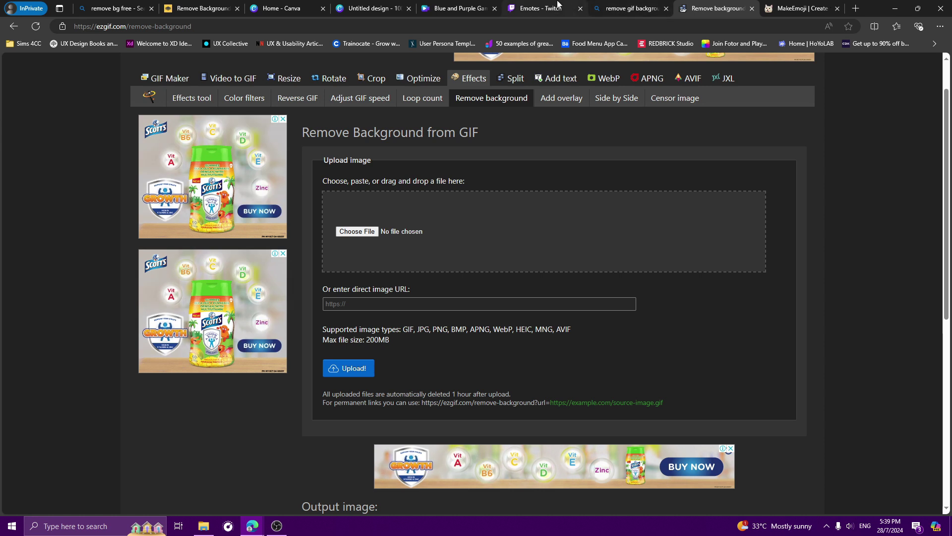
# Switch to the Canva design and copy the green page background's hex code, #00BF63.
pyautogui.moveTo(574, 6)
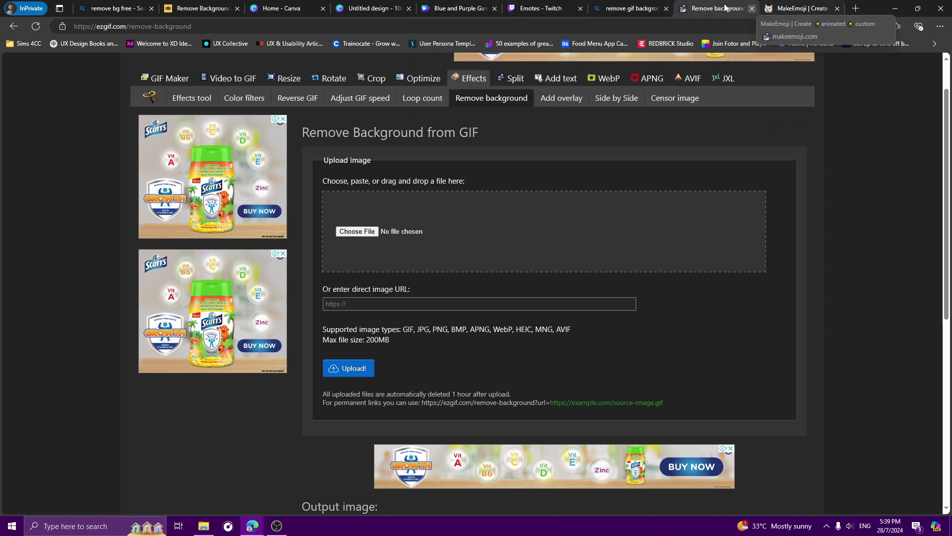
pyautogui.click(369, 6)
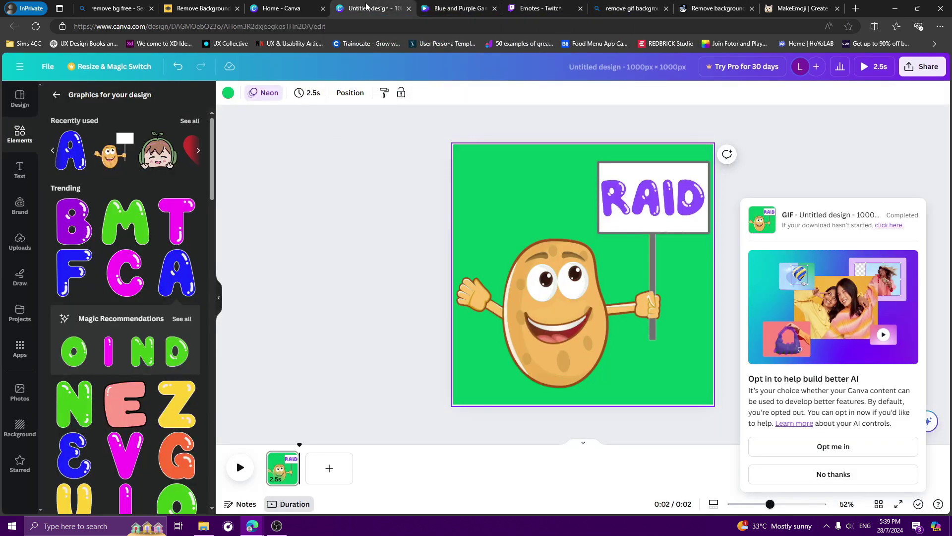
pyautogui.click(477, 155)
pyautogui.press('Escape')
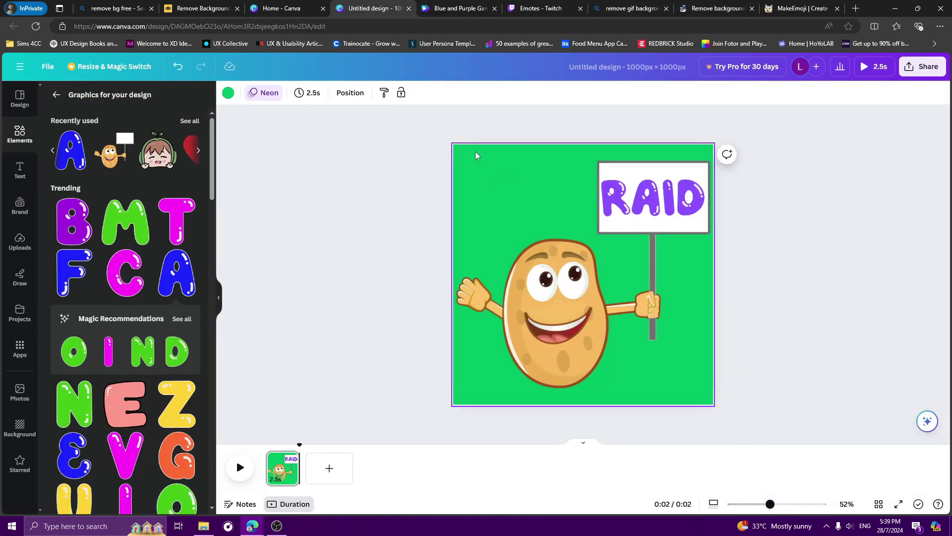
pyautogui.click(228, 93)
pyautogui.click(83, 154)
pyautogui.rightClick(85, 282)
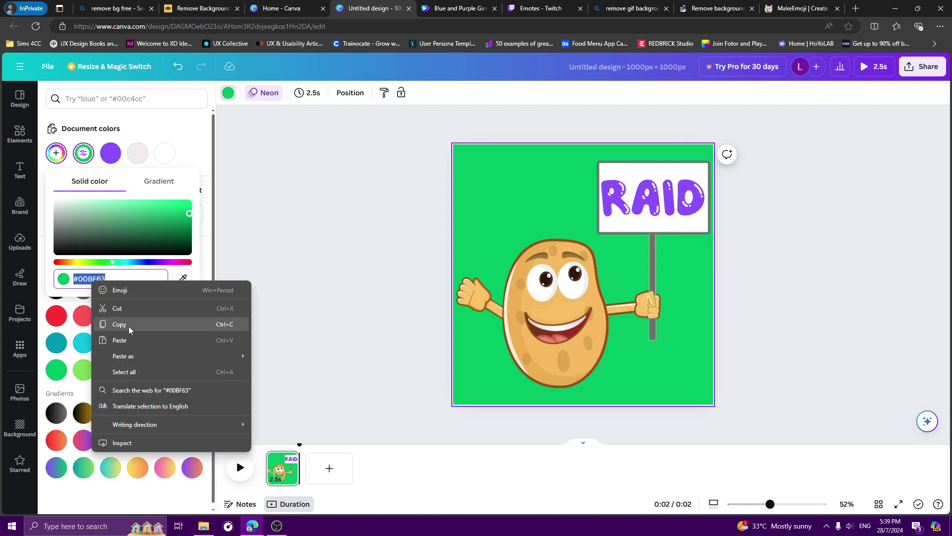
pyautogui.click(113, 322)
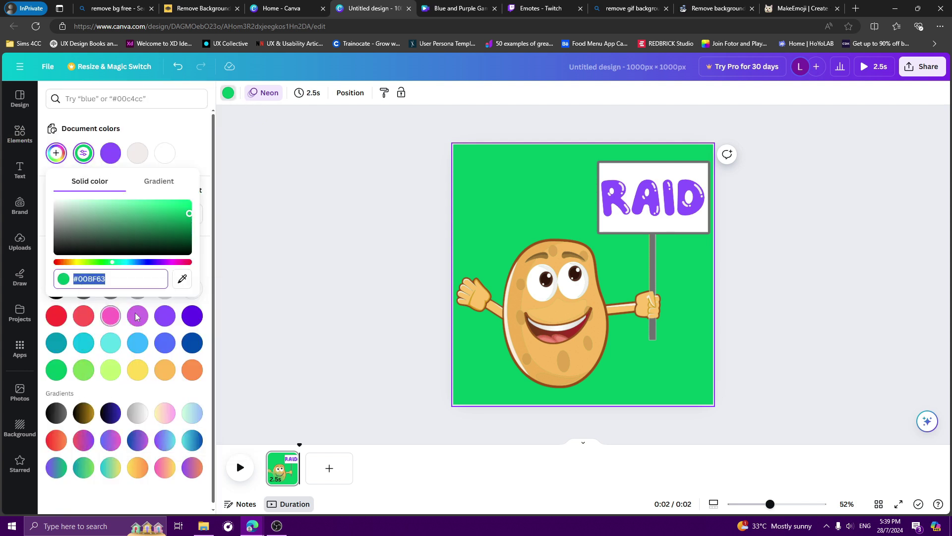
# Return to Ezgif's background remover and upload download.gif.
pyautogui.click(733, 9)
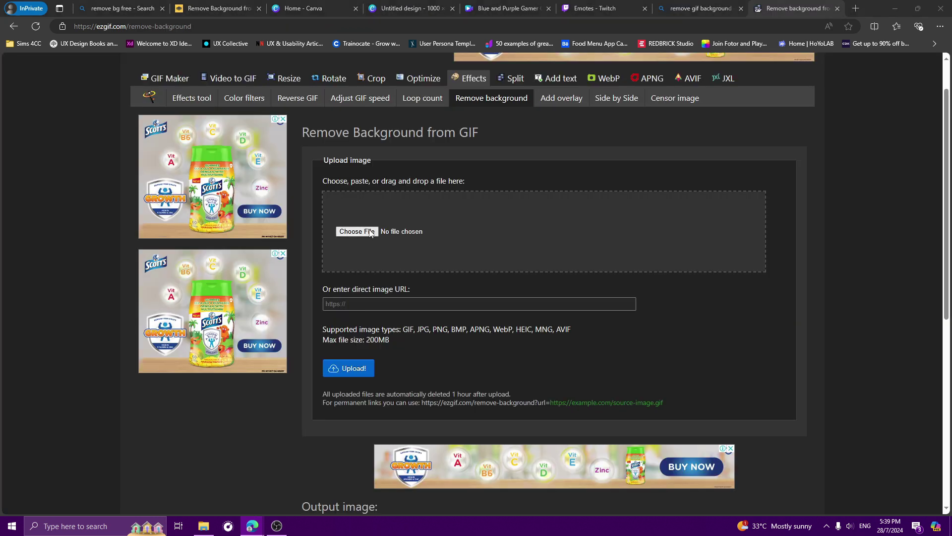
pyautogui.click(353, 239)
pyautogui.doubleClick(252, 209)
pyautogui.scroll(-2, 347, 278)
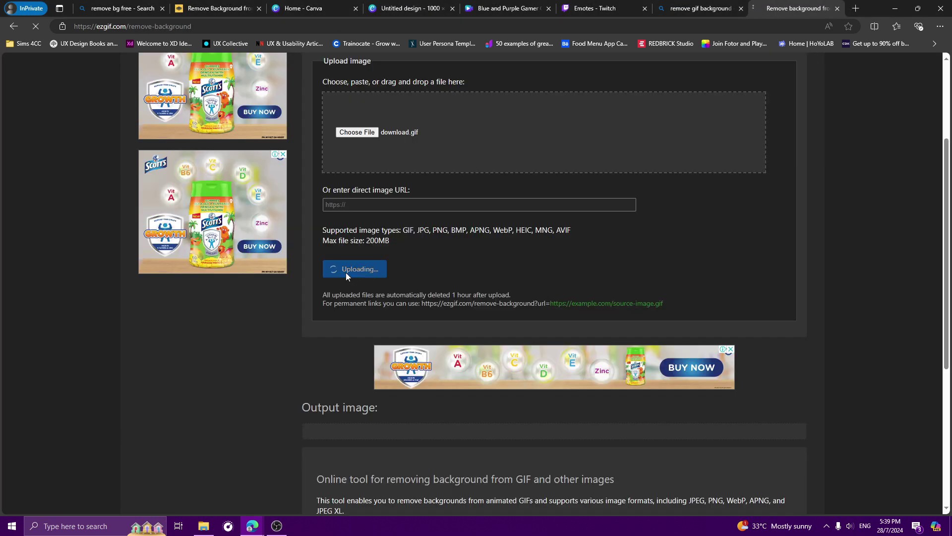
# Enable the custom color to replace with transparency and set its HEX value to #00bf63.
pyautogui.scroll(-4, 526, 368)
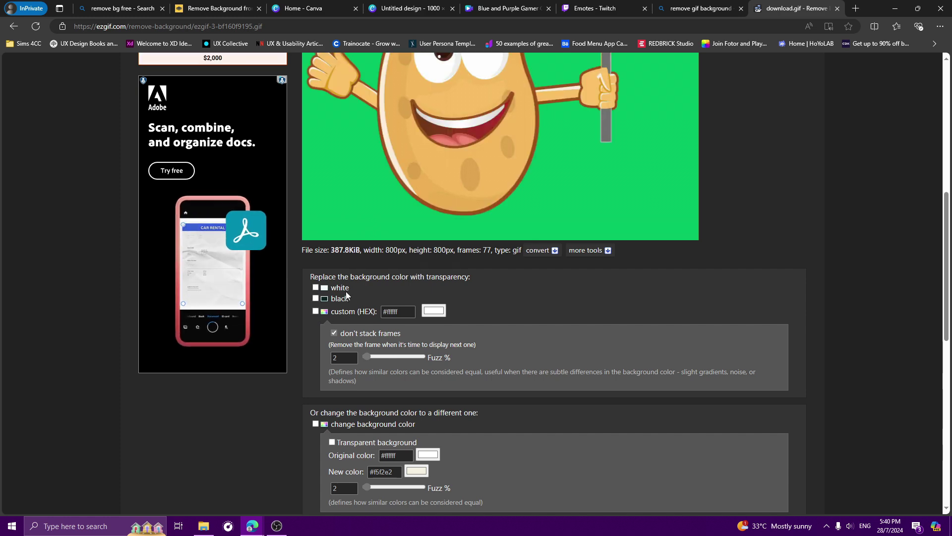
pyautogui.scroll(3, 372, 308)
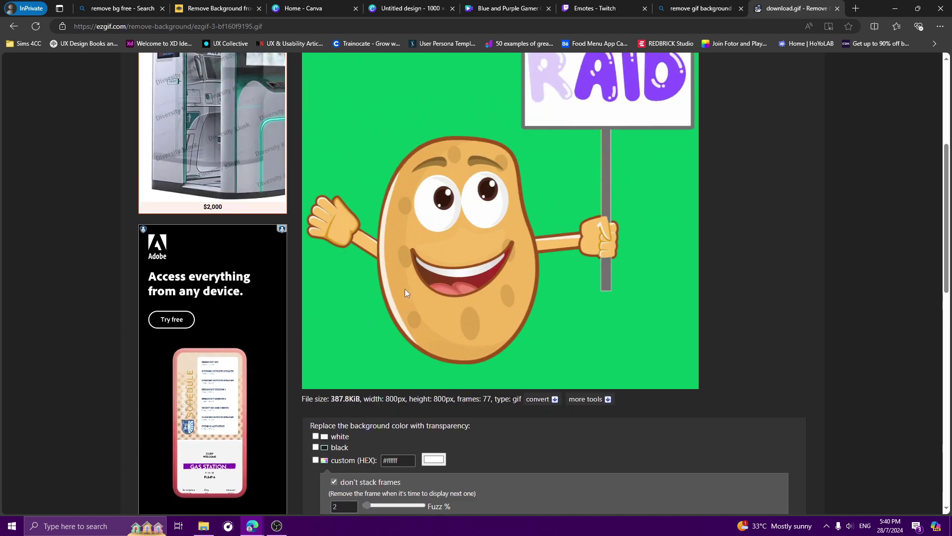
pyautogui.scroll(2, 435, 260)
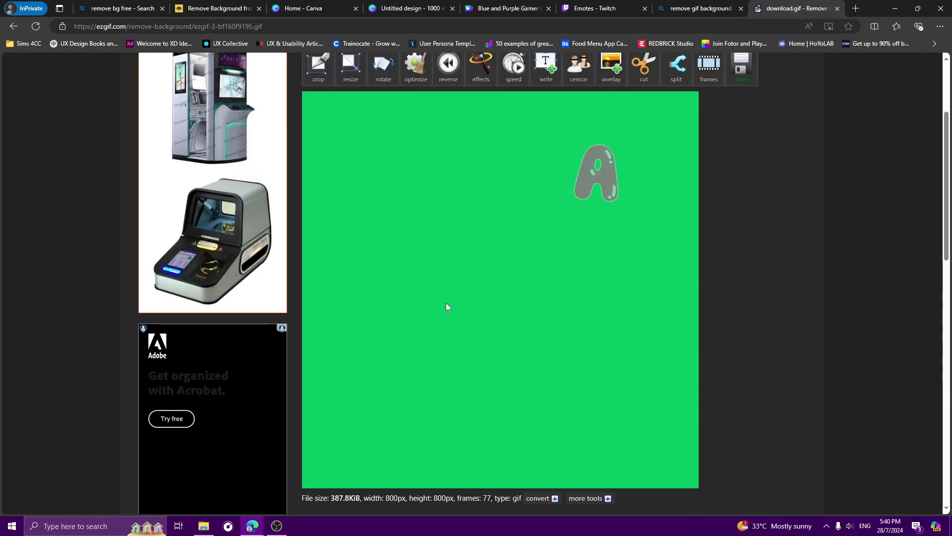
pyautogui.scroll(-3, 449, 395)
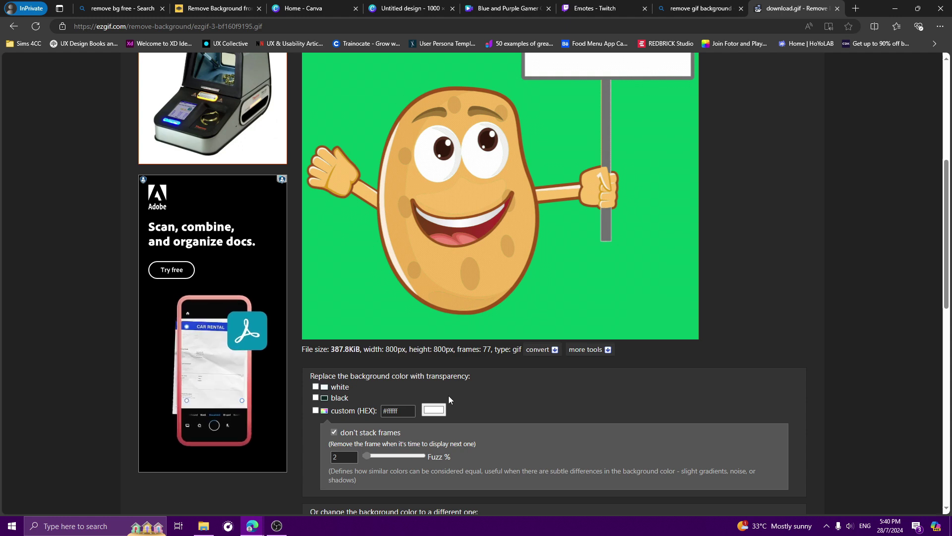
pyautogui.click(315, 411)
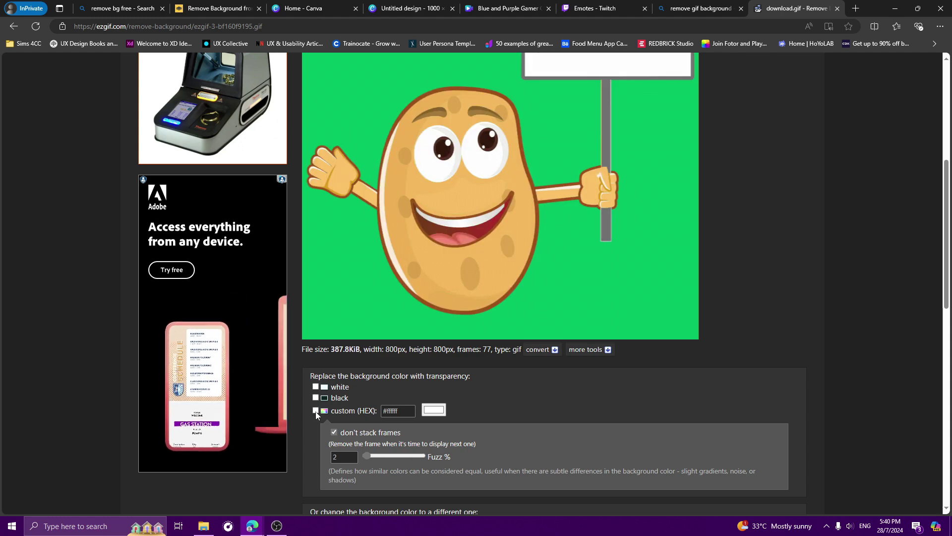
pyautogui.click(381, 414)
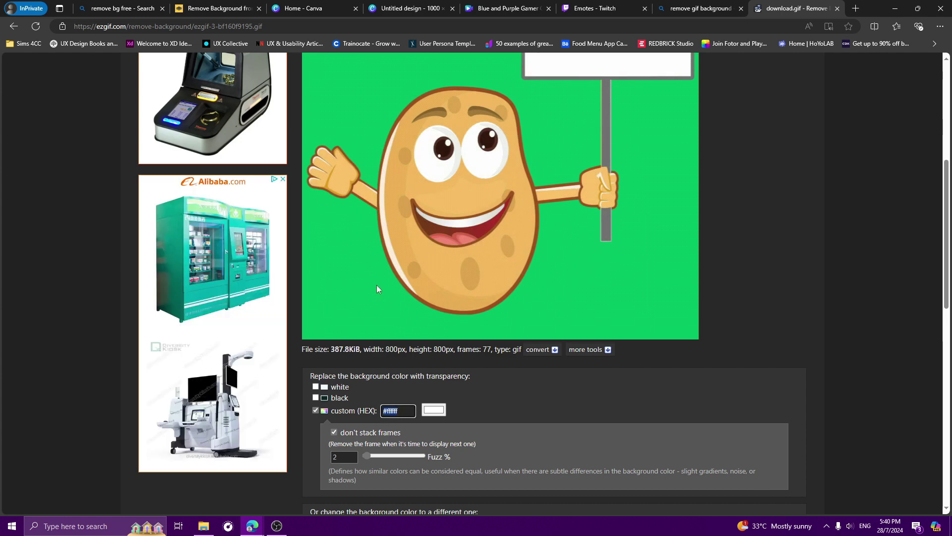
pyautogui.rightClick(394, 411)
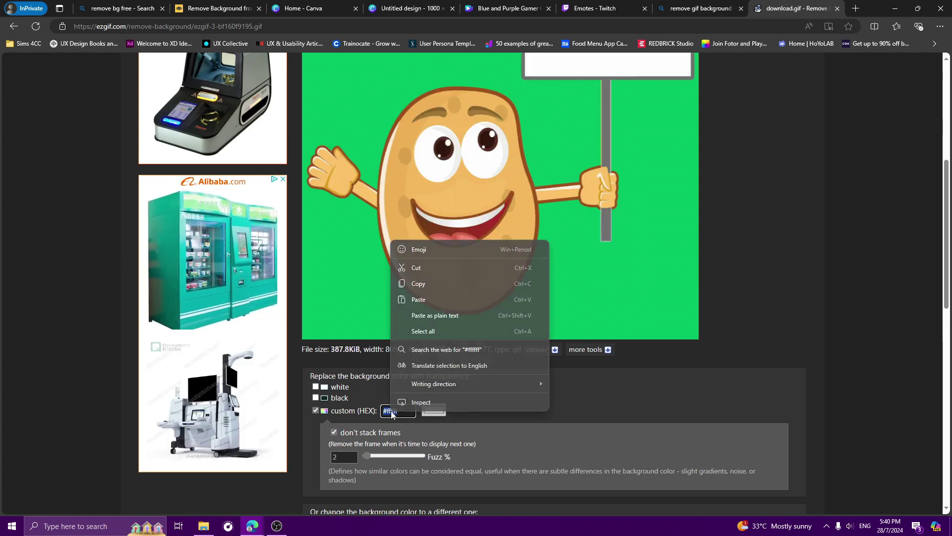
pyautogui.click(419, 300)
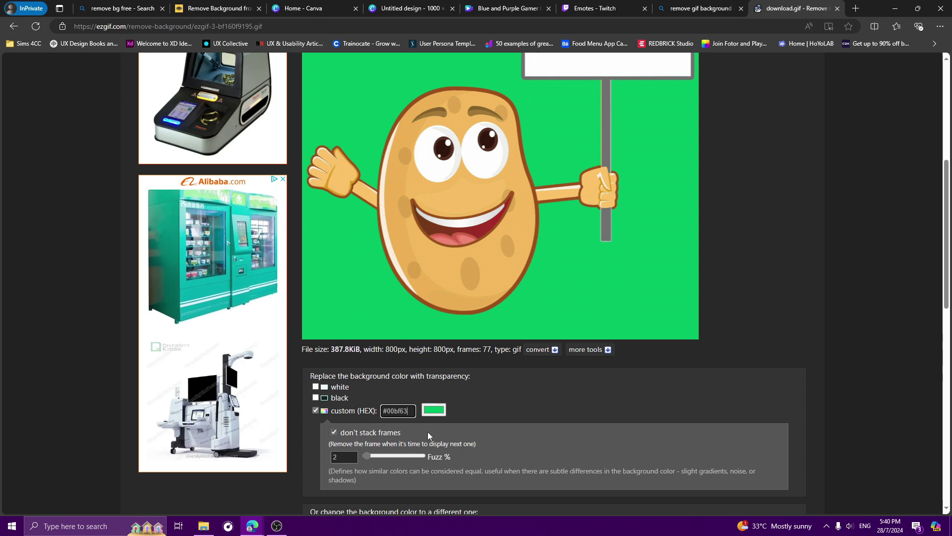
# Submit the GIF for background removal with don't stack frames enabled and 2% fuzz.
pyautogui.scroll(-2, 427, 460)
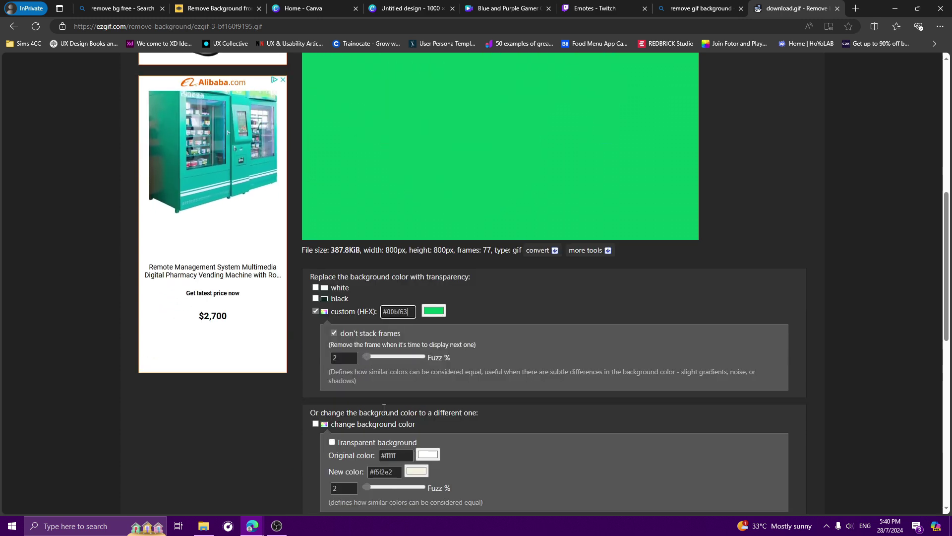
pyautogui.scroll(2, 361, 377)
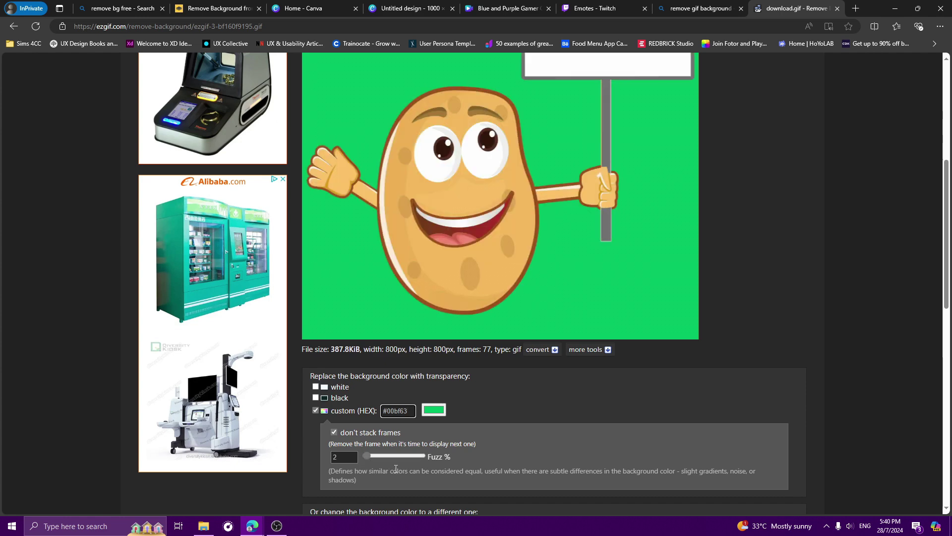
pyautogui.scroll(-4, 328, 445)
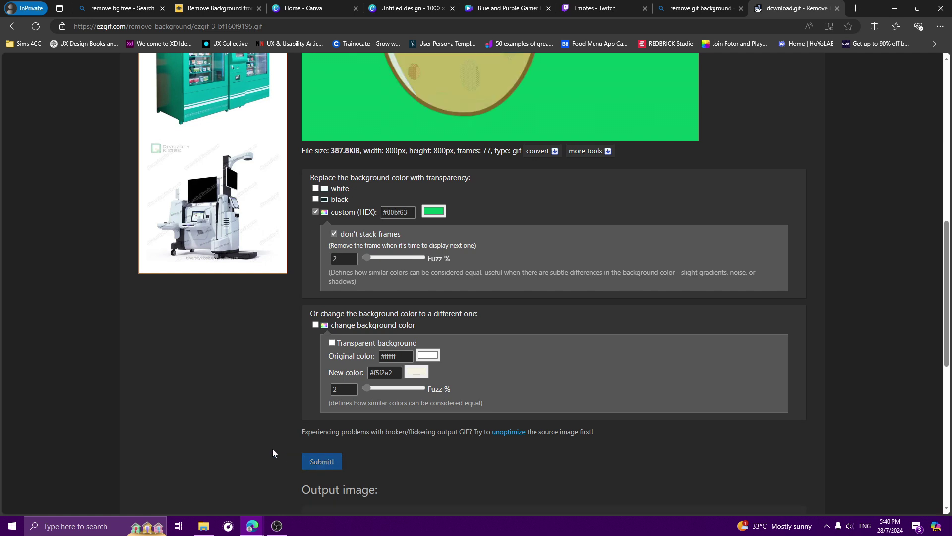
pyautogui.scroll(-2, 234, 414)
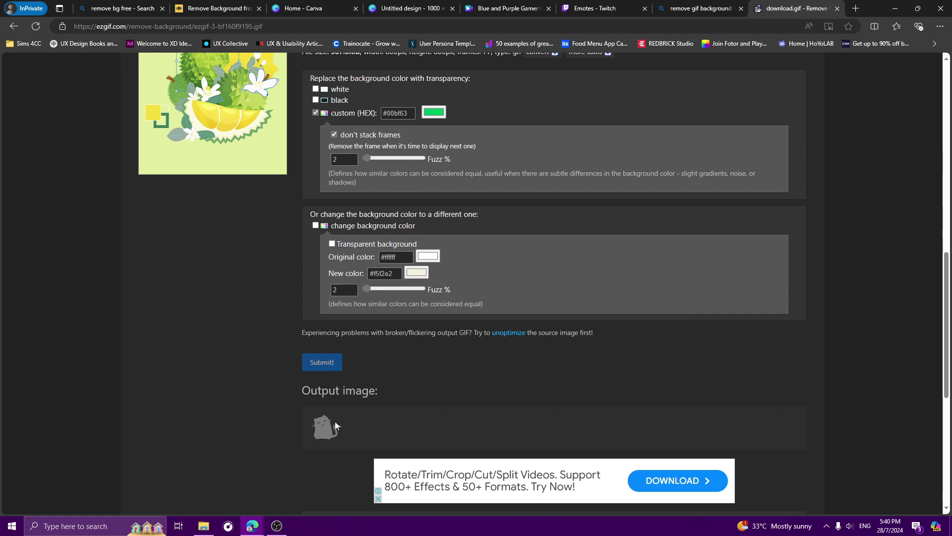
# Examine the edges of the potato and sign in the output GIF and compare with the source image and removal options.
pyautogui.scroll(-2, 329, 431)
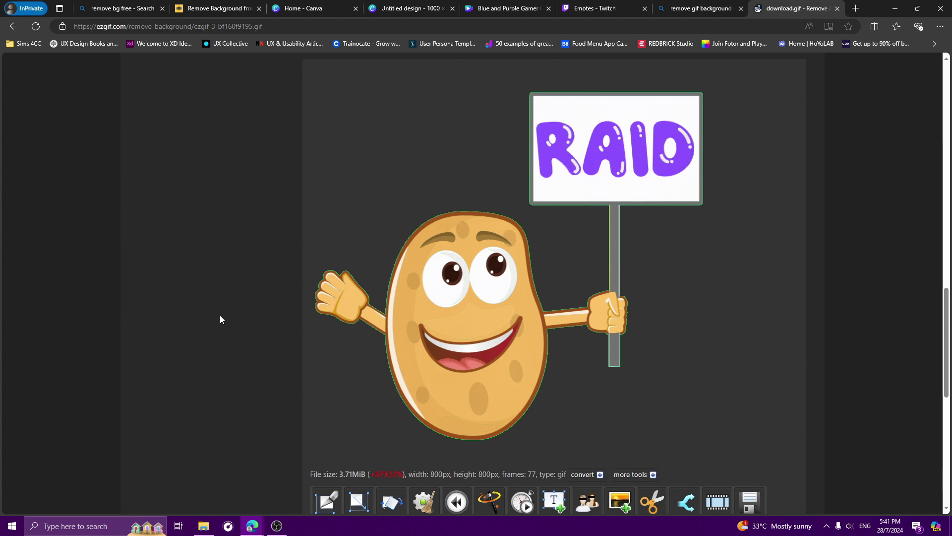
pyautogui.scroll(-2, 220, 319)
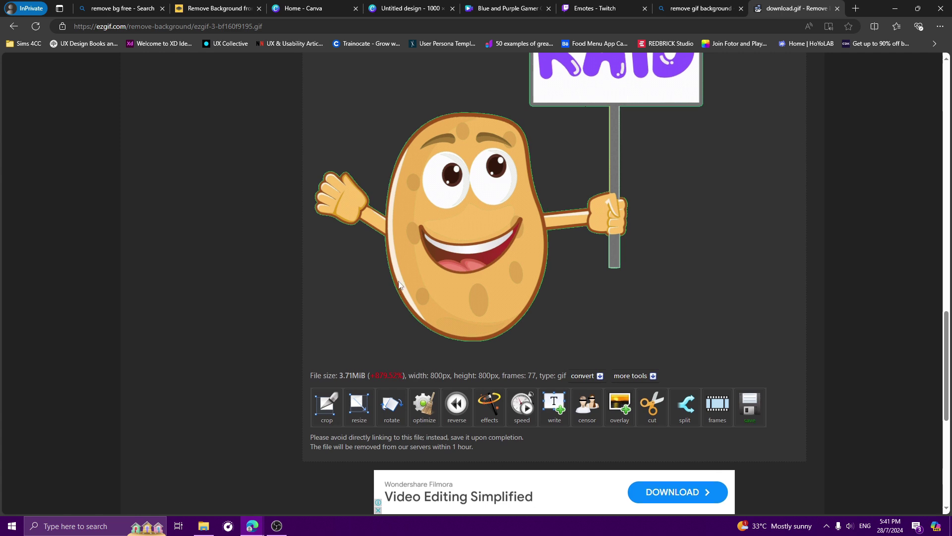
pyautogui.scroll(15, 397, 293)
pyautogui.scroll(-2, 385, 394)
pyautogui.scroll(-1, 385, 392)
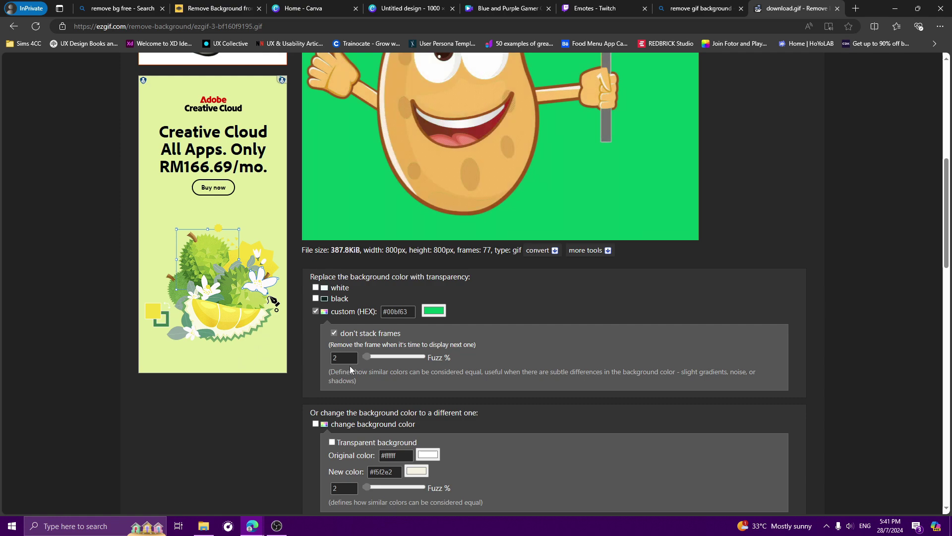
pyautogui.scroll(-13, 347, 370)
pyautogui.scroll(1, 340, 376)
pyautogui.scroll(-5, 339, 376)
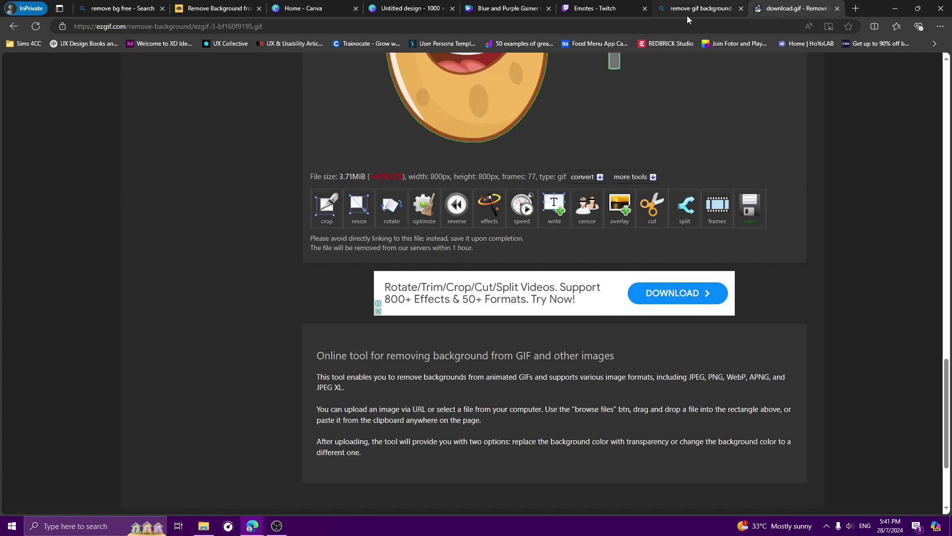
# Open the Online GIF Tools background remover from the search results, dismiss the sale pop-up, and load download.gif.
pyautogui.click(688, 16)
pyautogui.scroll(-10, 192, 268)
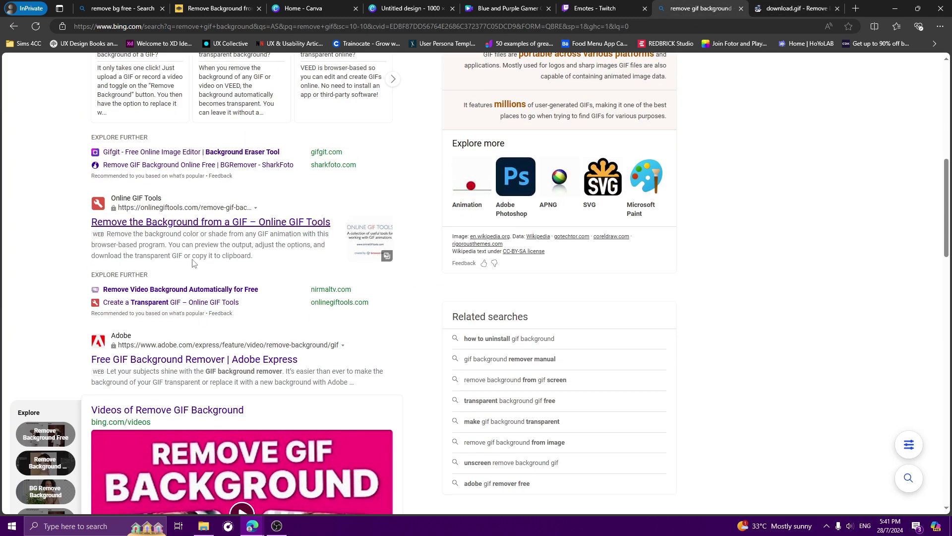
pyautogui.click(187, 224)
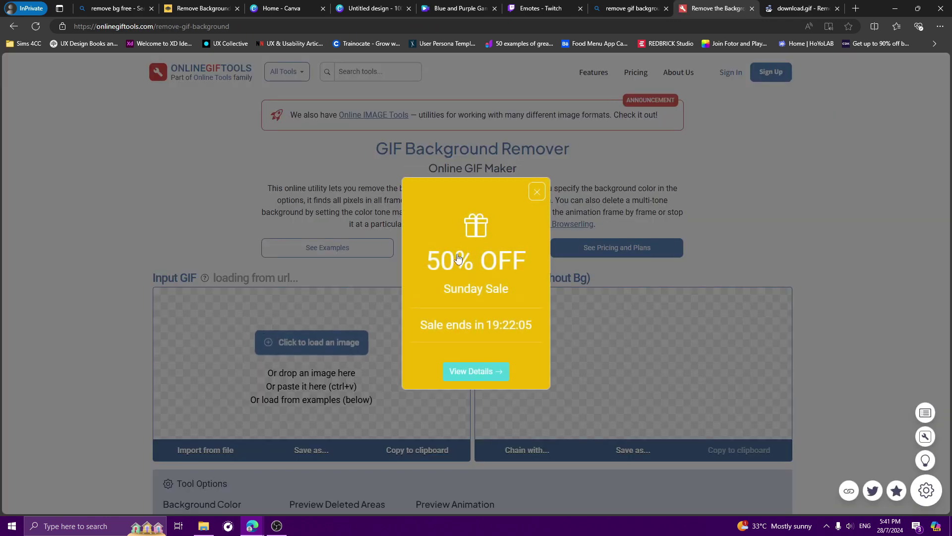
pyautogui.click(545, 192)
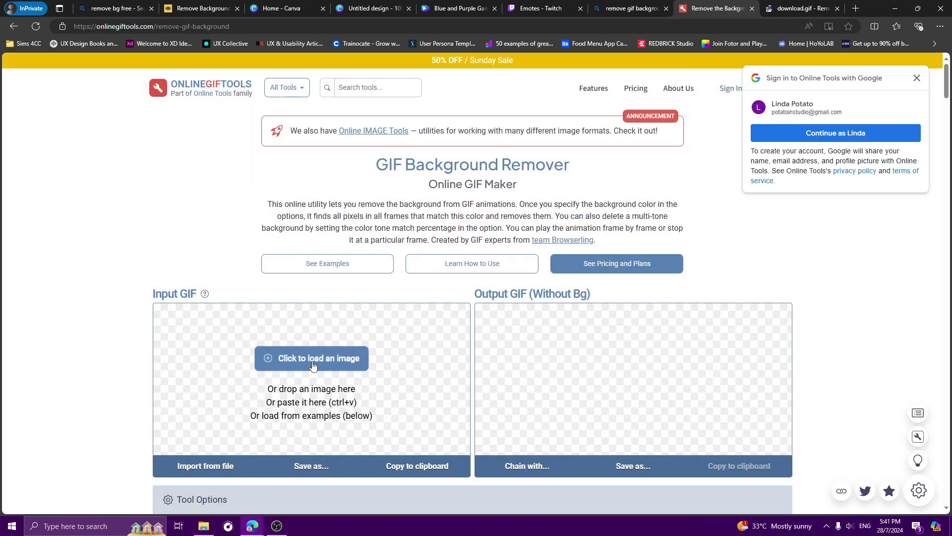
pyautogui.click(313, 366)
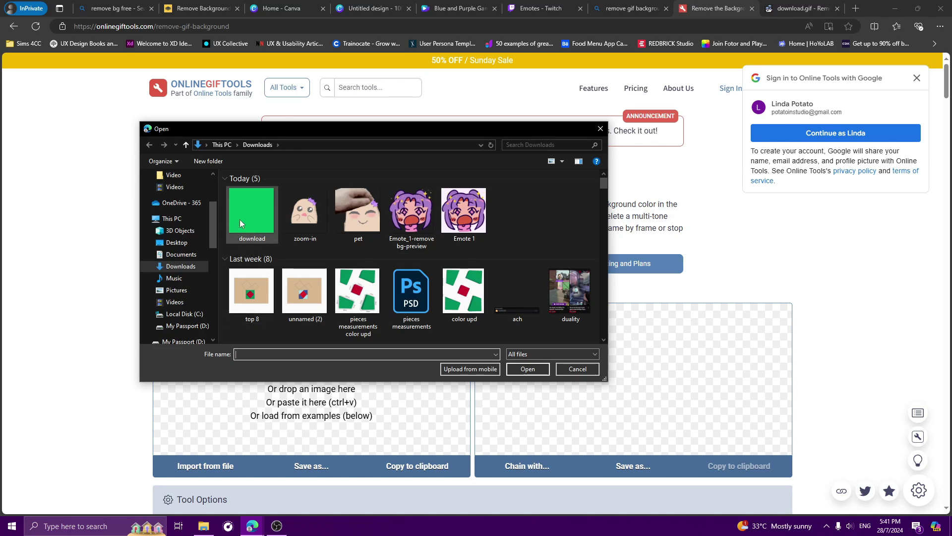
pyautogui.doubleClick(252, 213)
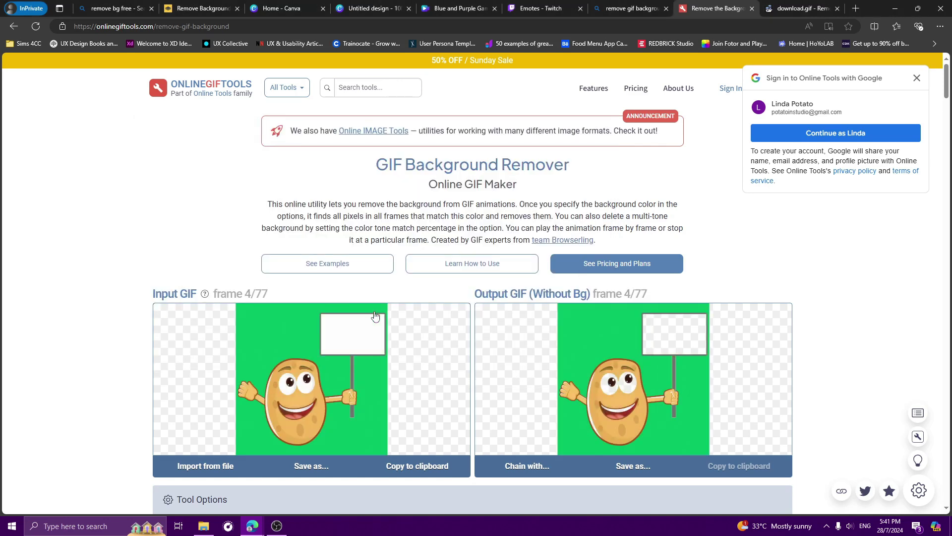
# Set the background color to remove to #00bf63 and preview the output GIF.
pyautogui.scroll(-4, 297, 318)
pyautogui.click(216, 325)
pyautogui.doubleClick(216, 325)
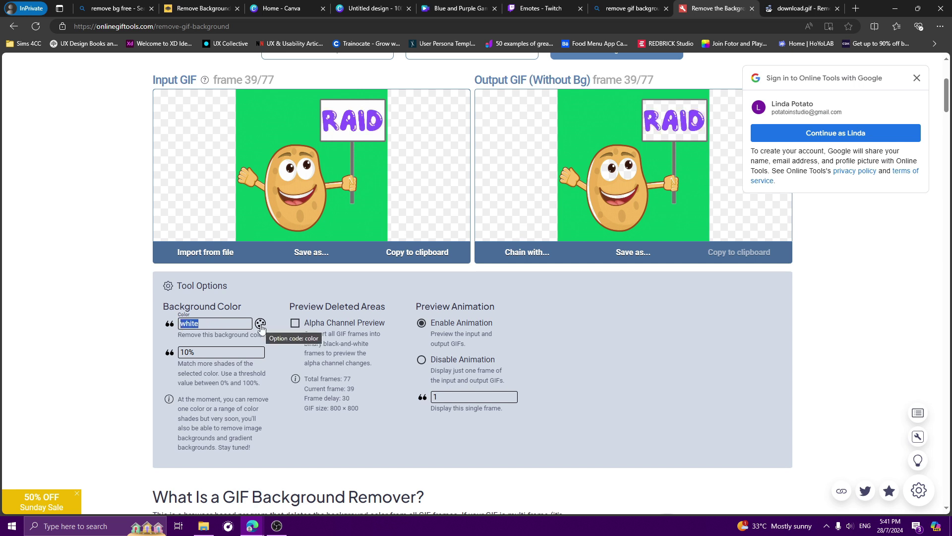
pyautogui.rightClick(188, 324)
pyautogui.click(233, 383)
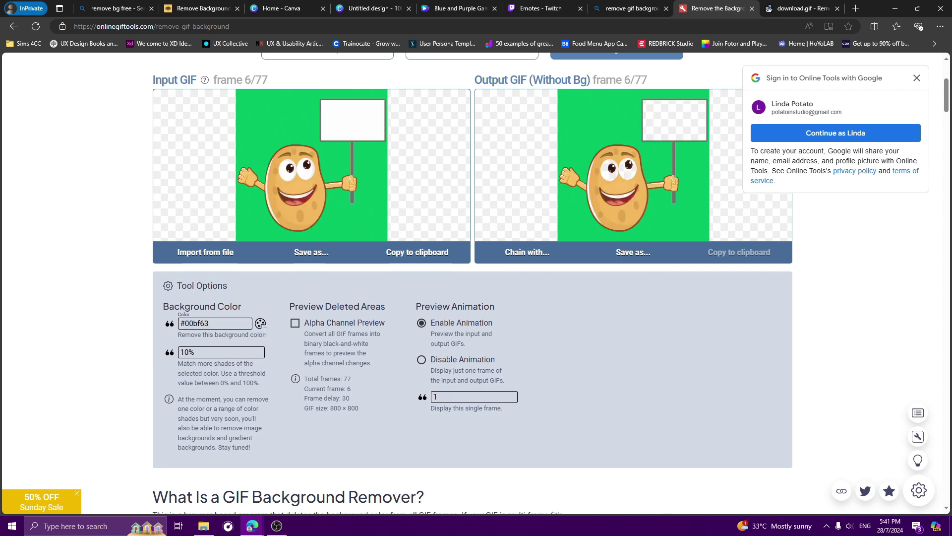
pyautogui.scroll(1, 240, 357)
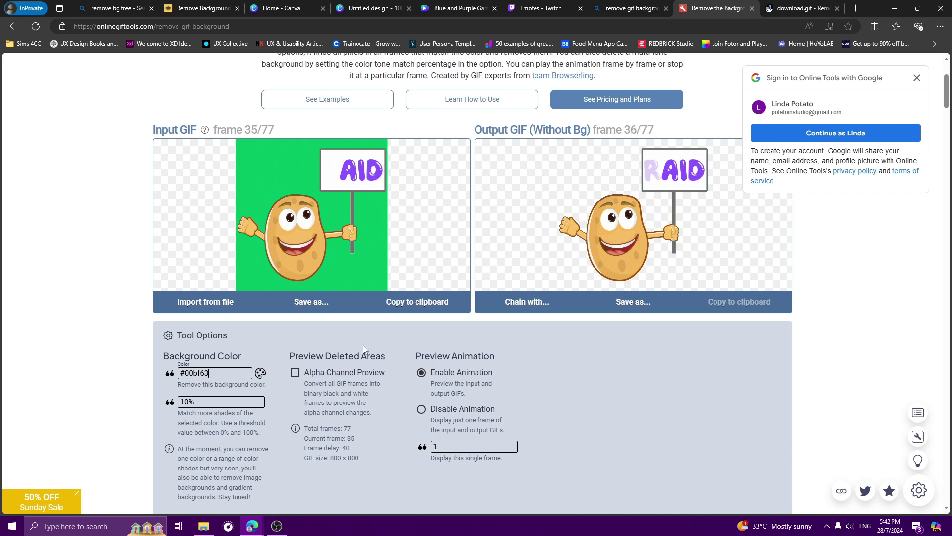
# Download the background-free output GIF under the free plan, view output-onlinegiftools.gif in the image viewer, and close it.
pyautogui.scroll(-1, 364, 351)
pyautogui.click(626, 260)
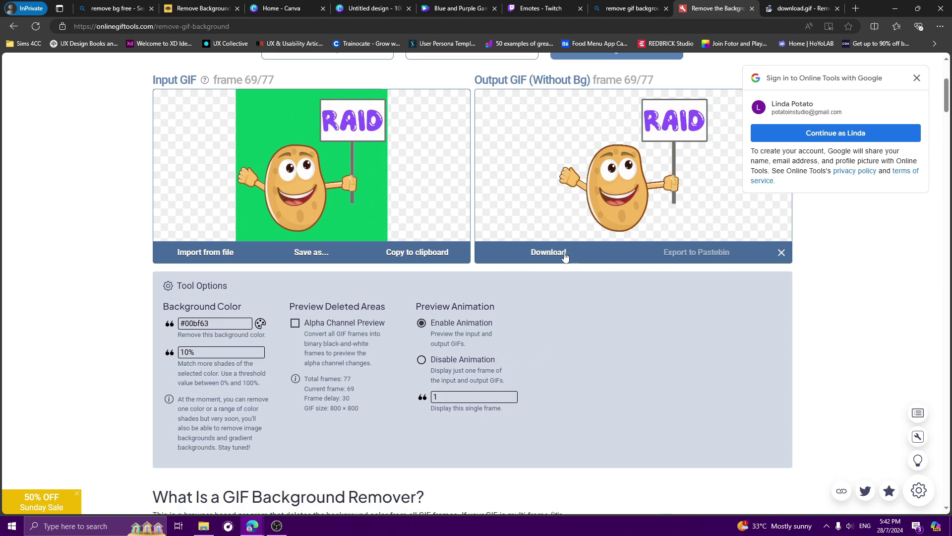
pyautogui.click(548, 252)
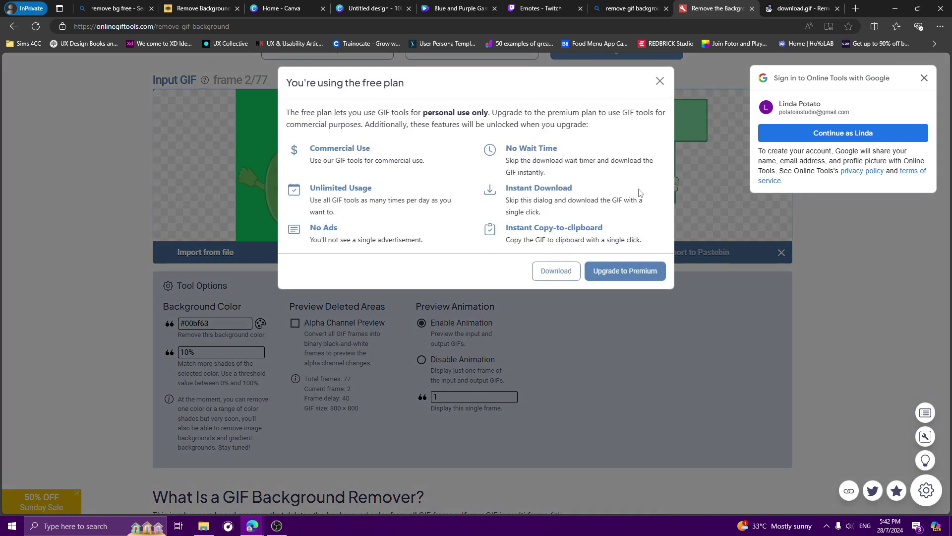
pyautogui.click(558, 271)
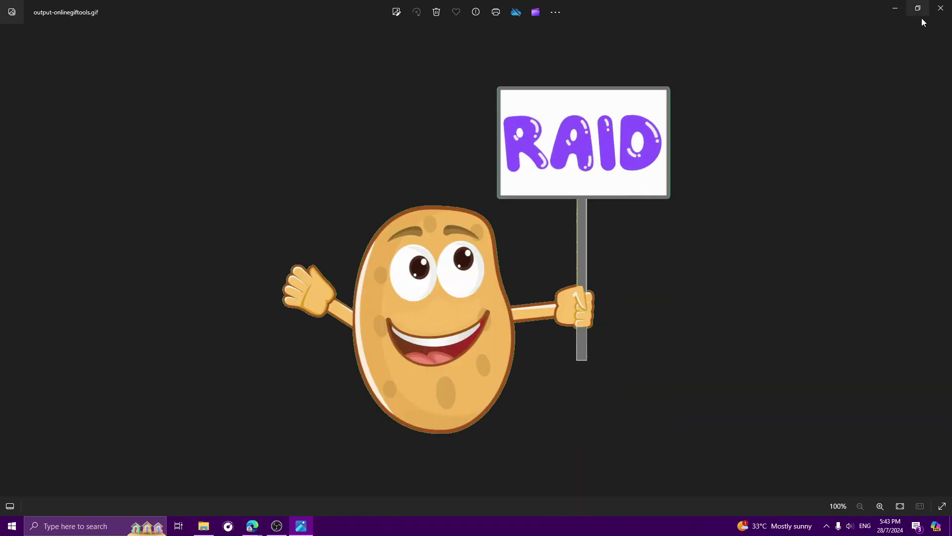
pyautogui.click(941, 8)
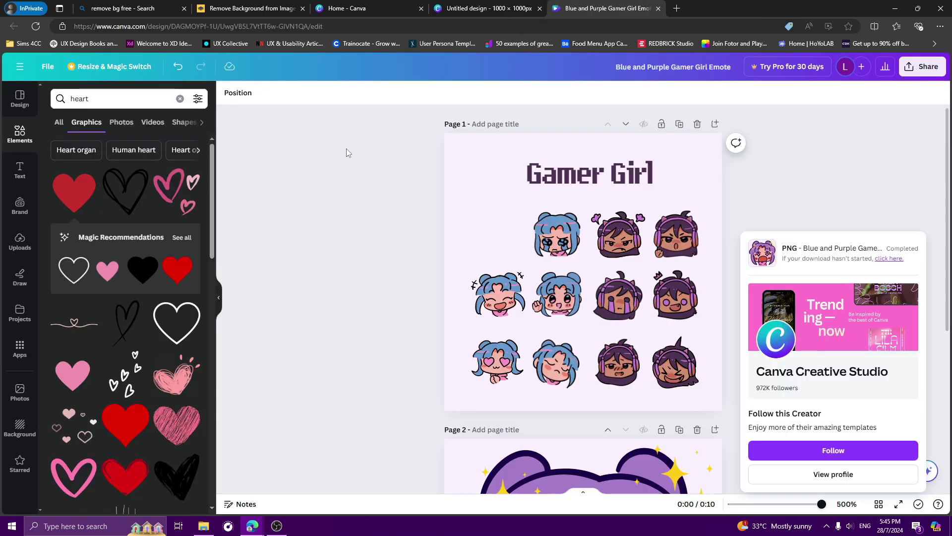
# In the Canva Gamer Girl emote design, search the elements for potato and browse all the matching graphics.
pyautogui.scroll(-4, 221, 238)
pyautogui.click(19, 135)
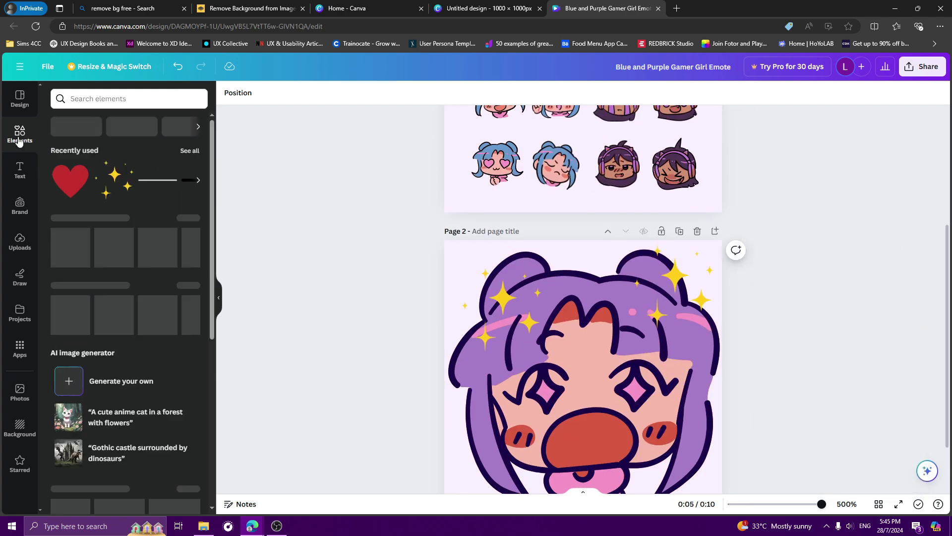
pyautogui.click(189, 150)
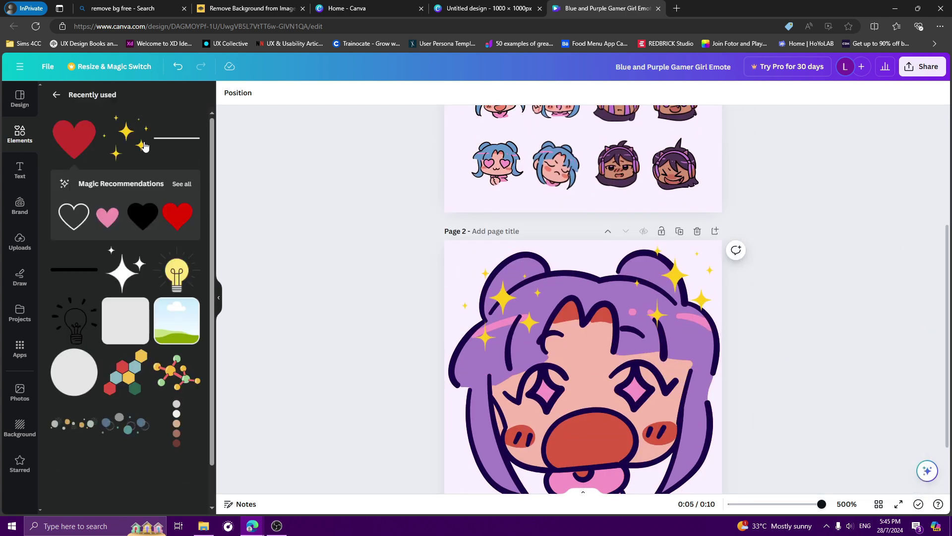
pyautogui.click(56, 93)
pyautogui.click(100, 104)
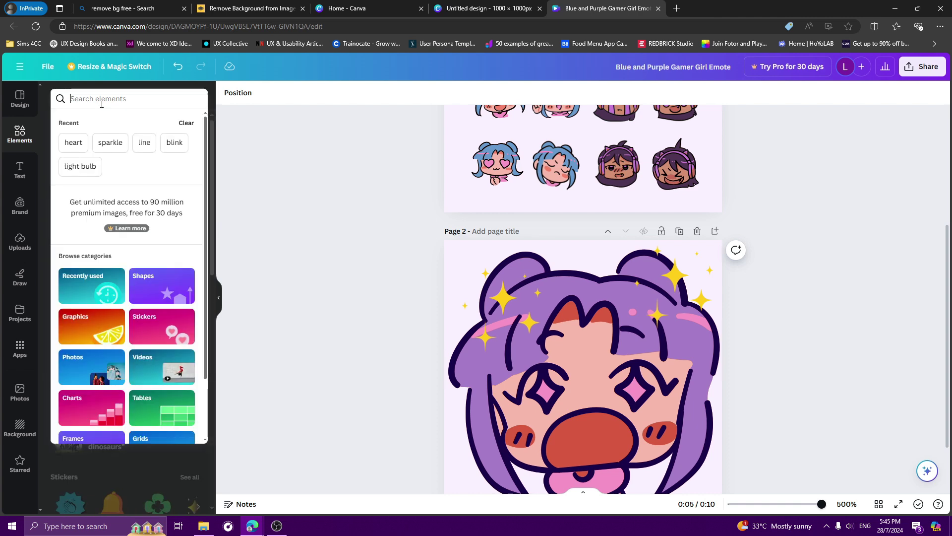
pyautogui.write('potato')
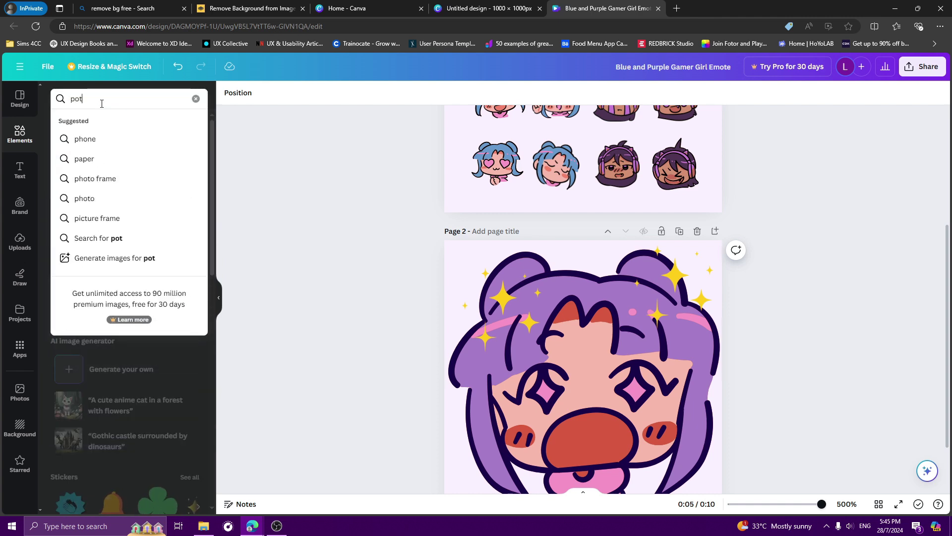
pyautogui.press('Return')
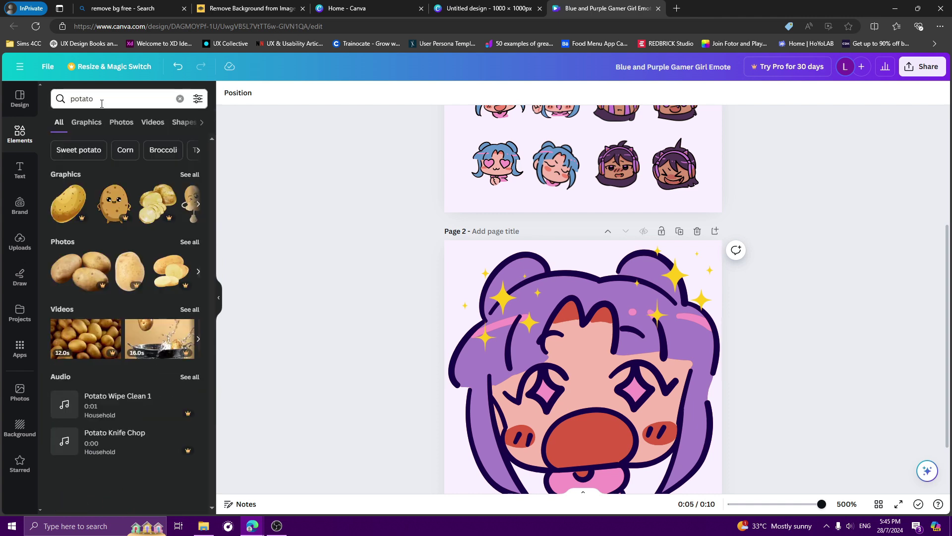
pyautogui.click(196, 175)
pyautogui.scroll(-5, 165, 369)
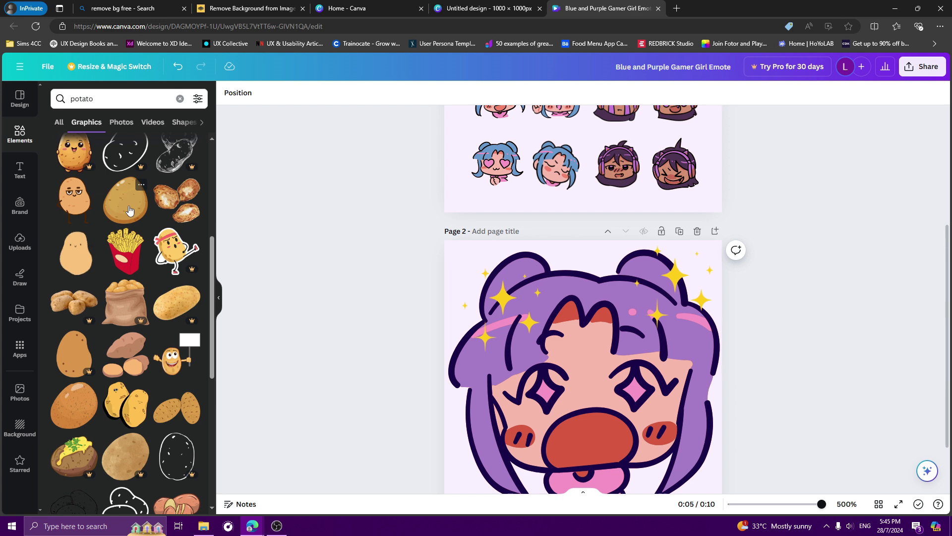
pyautogui.scroll(-4, 133, 268)
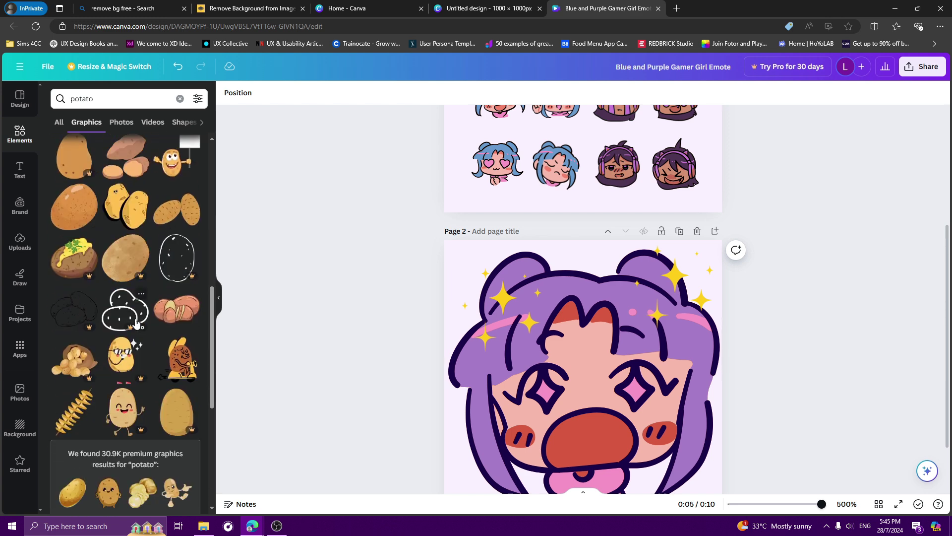
pyautogui.scroll(4, 147, 329)
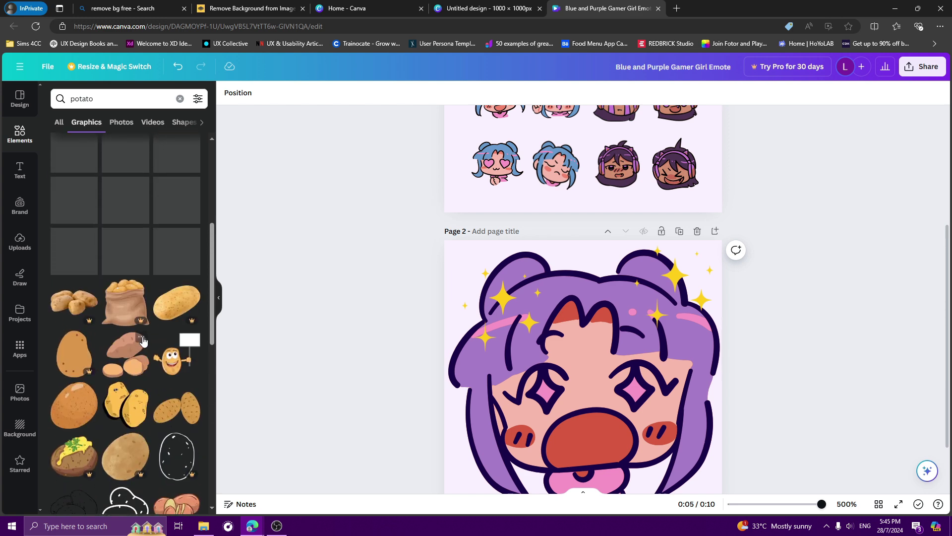